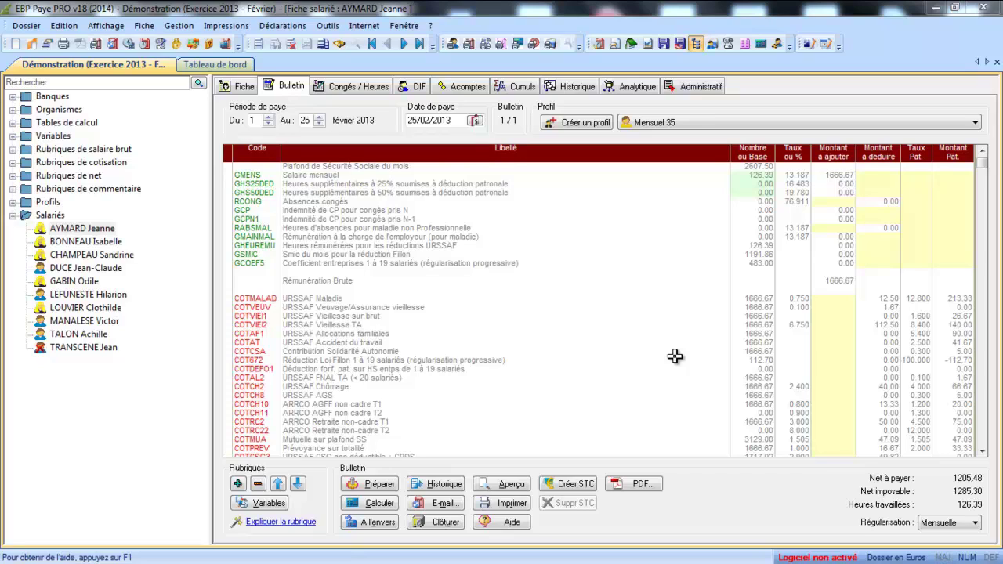
- Examine the base formula of contribution COTCSG3 (URSSAF CSG non déductible + CRDS) in the payslip and validate its sheet
{"action": "left_click", "coordinate": [982, 453]}
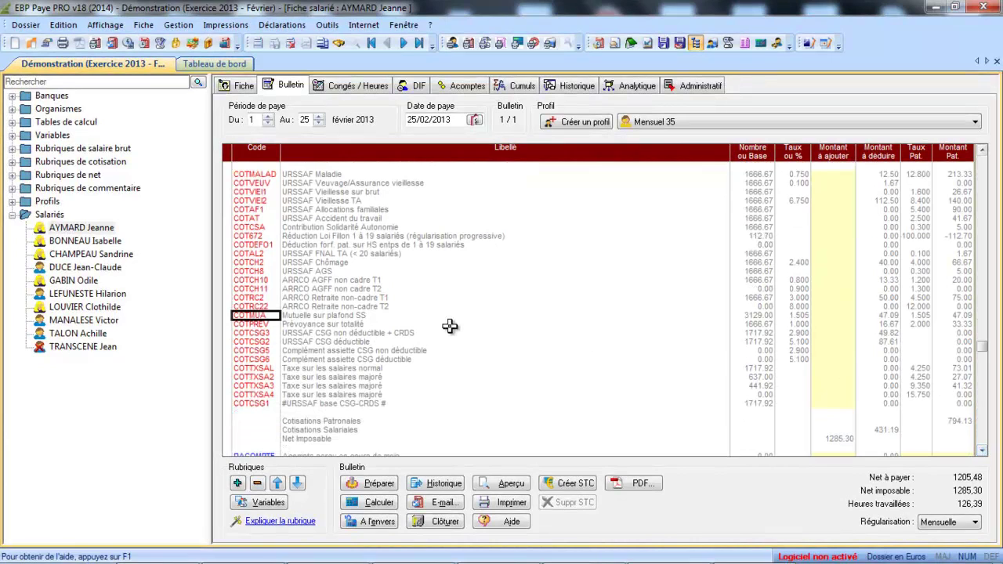
{"action": "left_click", "coordinate": [484, 333]}
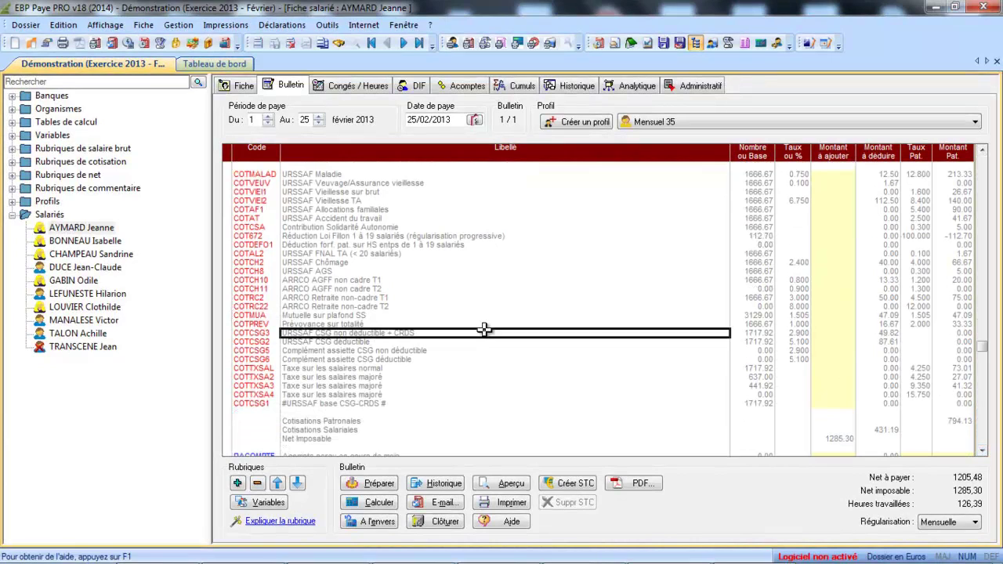
{"action": "double_click", "coordinate": [266, 336]}
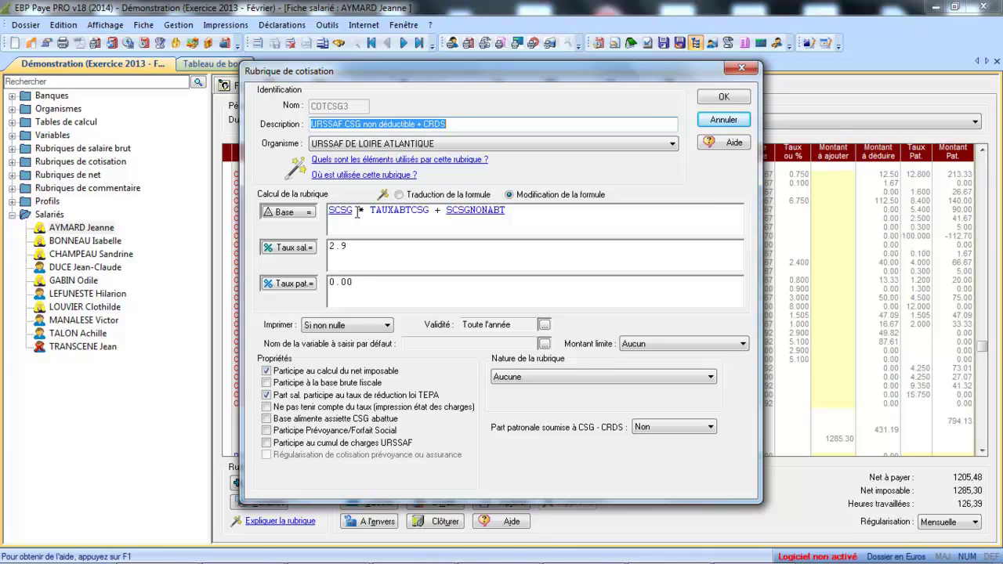
{"action": "left_click", "coordinate": [724, 97]}
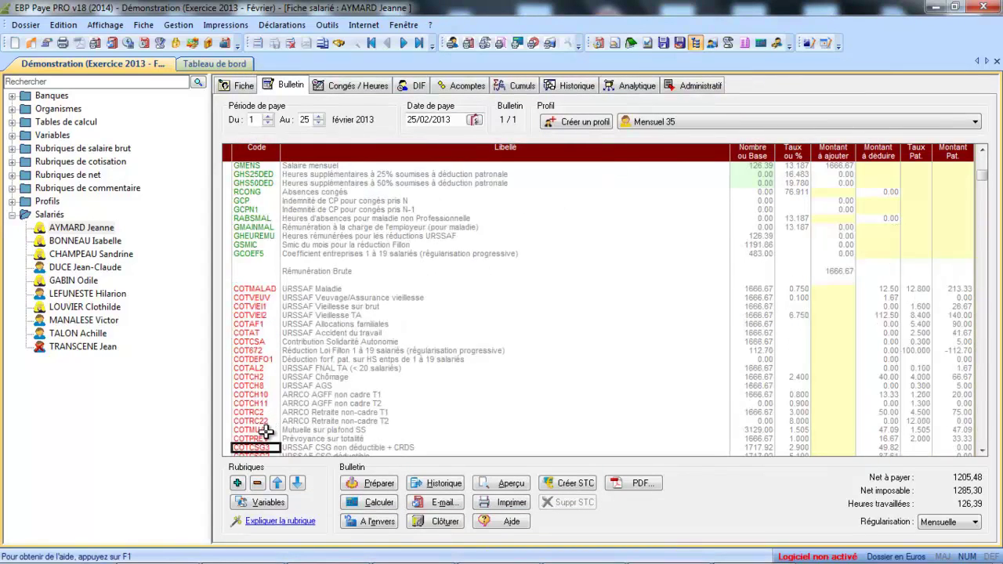
- Set "Part patronale soumise à CSG - CRDS" to Non abattue for contribution COTPREV (Prévoyance sur totalité) and validate
{"action": "double_click", "coordinate": [265, 440]}
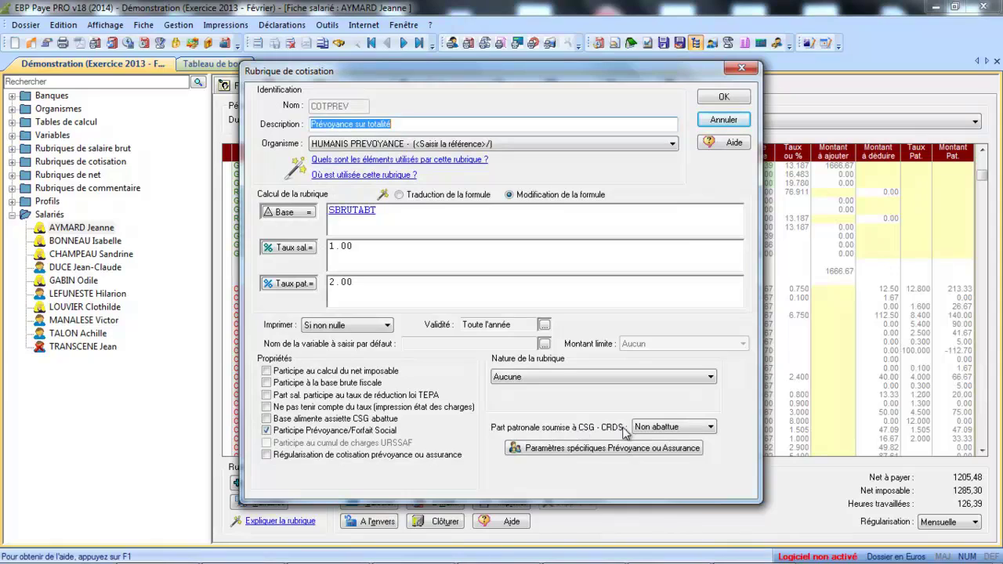
{"action": "left_click", "coordinate": [653, 427]}
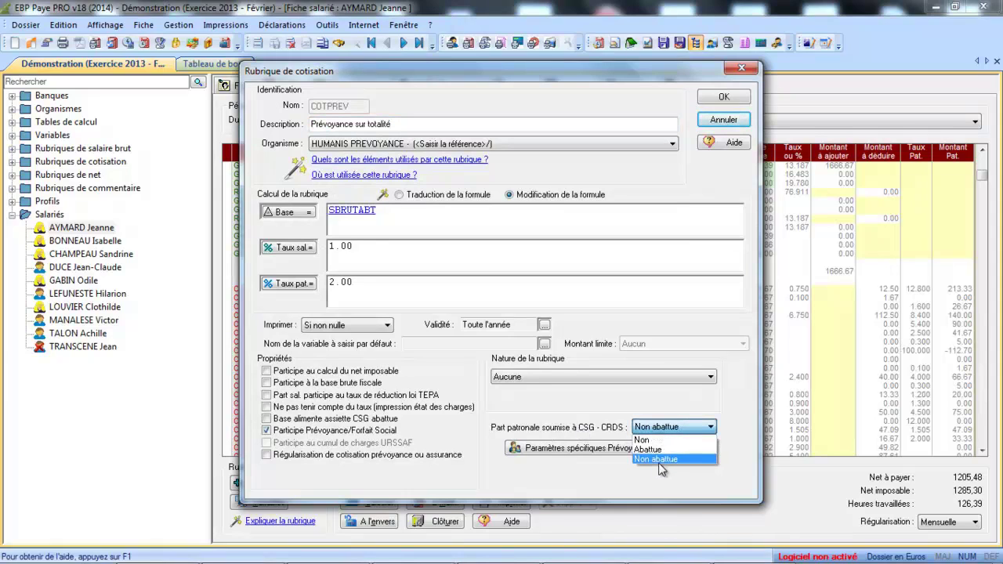
{"action": "left_click", "coordinate": [659, 462]}
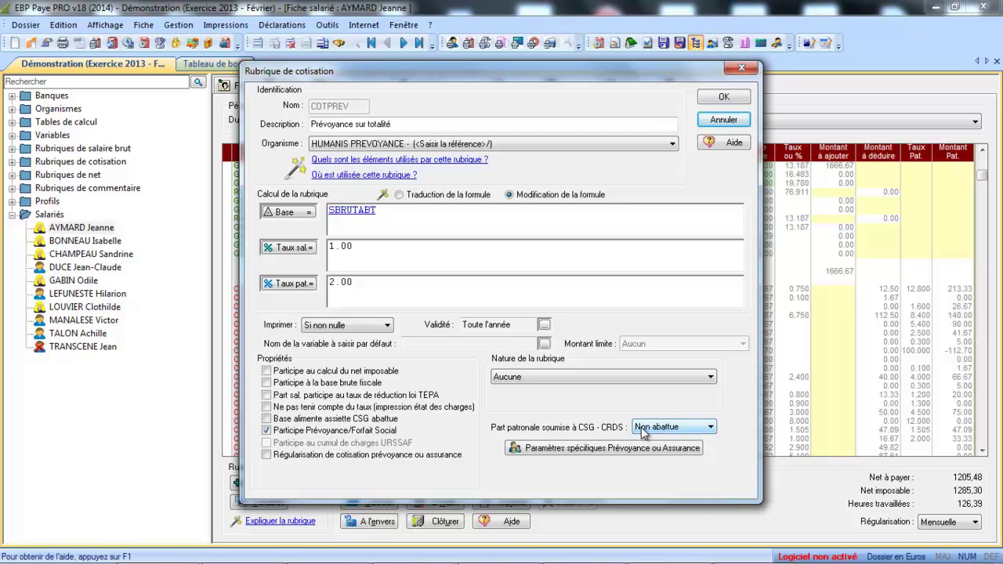
{"action": "left_click", "coordinate": [723, 97]}
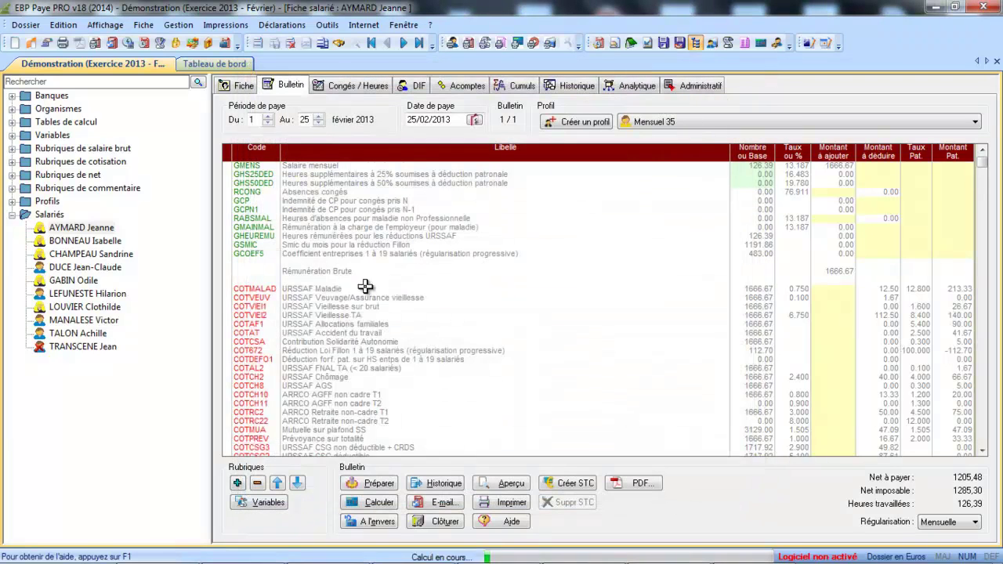
- Reopen contribution COTCSG3 to review how its CSG base is calculated, and validate its sheet
{"action": "left_click", "coordinate": [256, 446]}
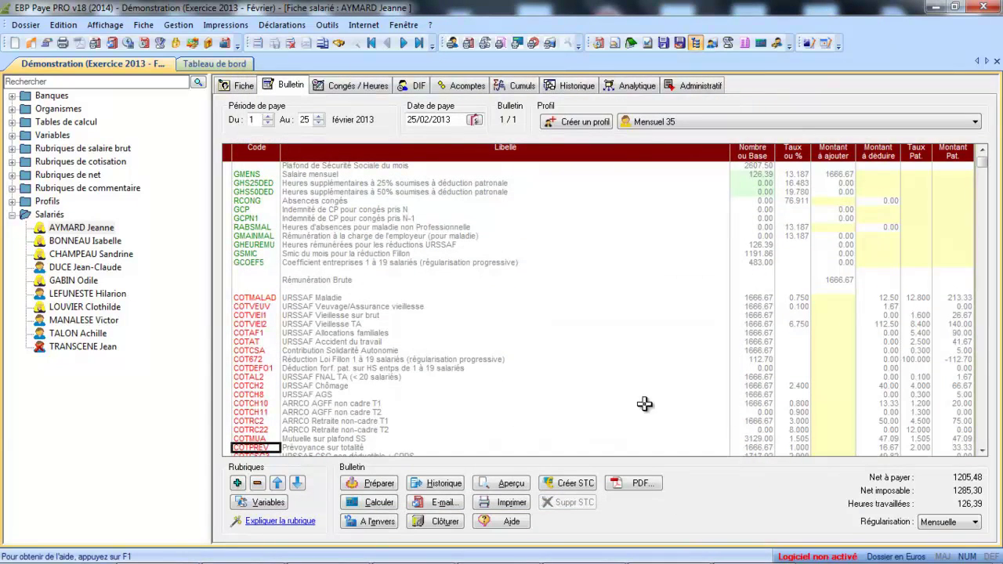
{"action": "left_click", "coordinate": [982, 452]}
{"action": "left_click", "coordinate": [983, 452]}
{"action": "left_click", "coordinate": [983, 452]}
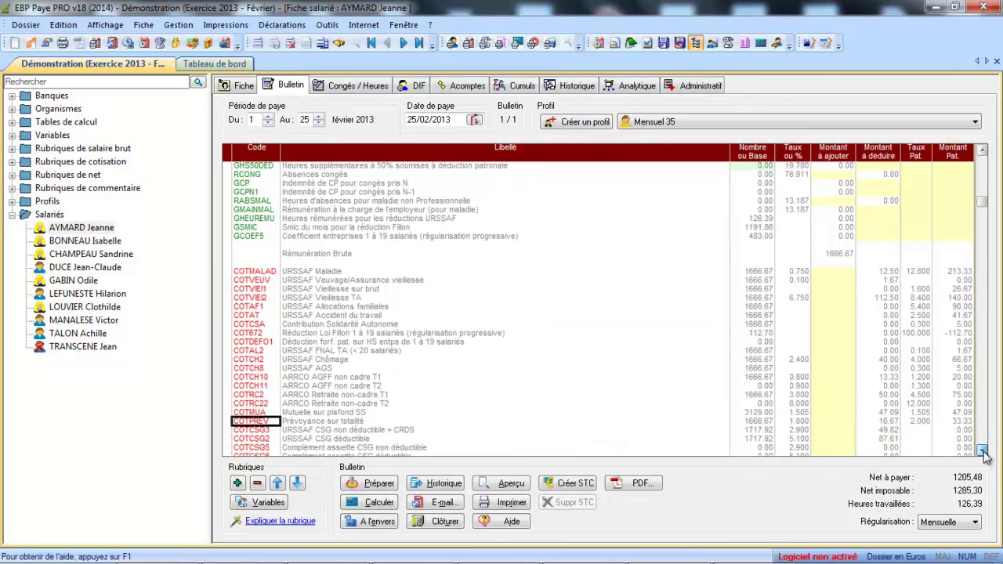
{"action": "left_click", "coordinate": [257, 432]}
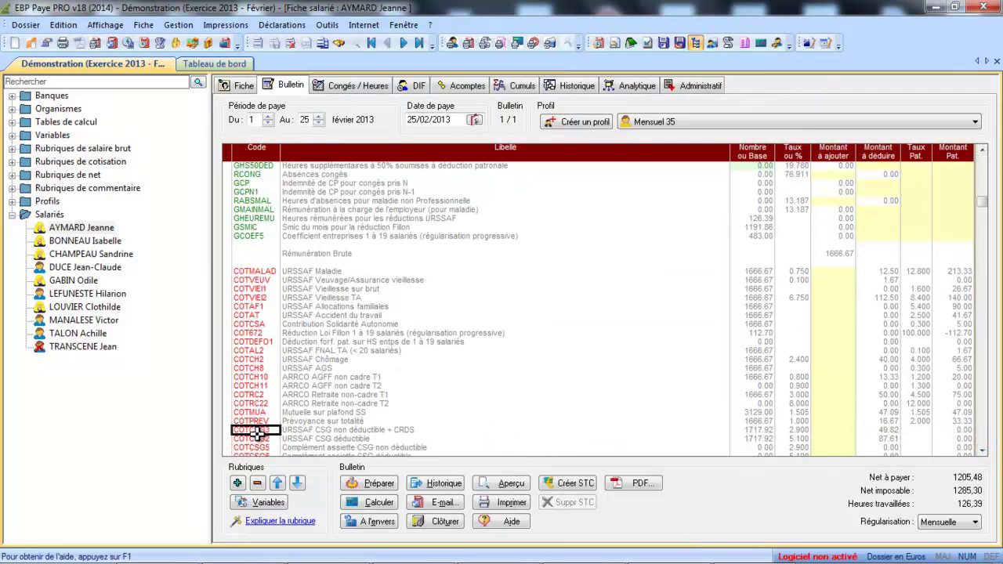
{"action": "double_click", "coordinate": [257, 431]}
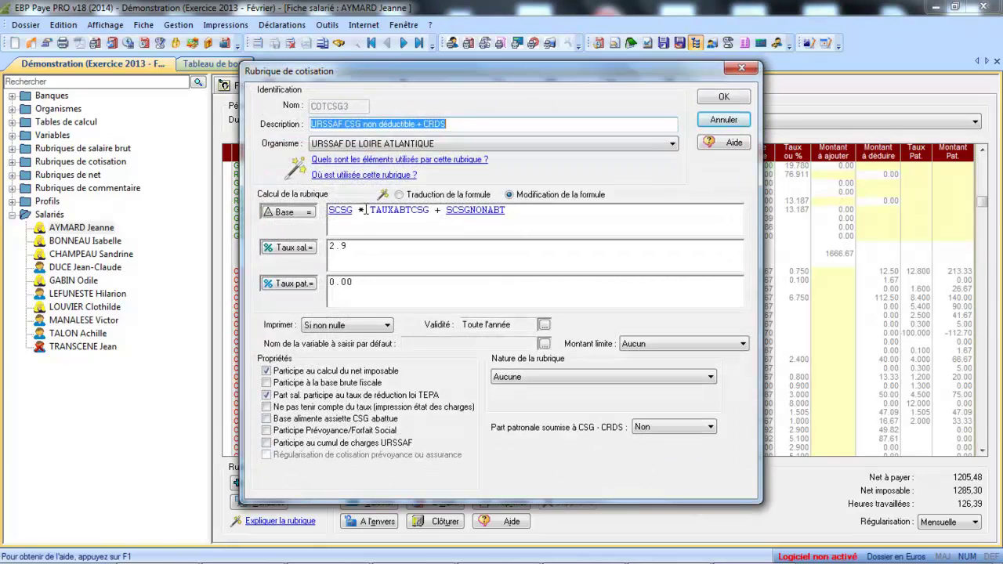
{"action": "left_click", "coordinate": [734, 101]}
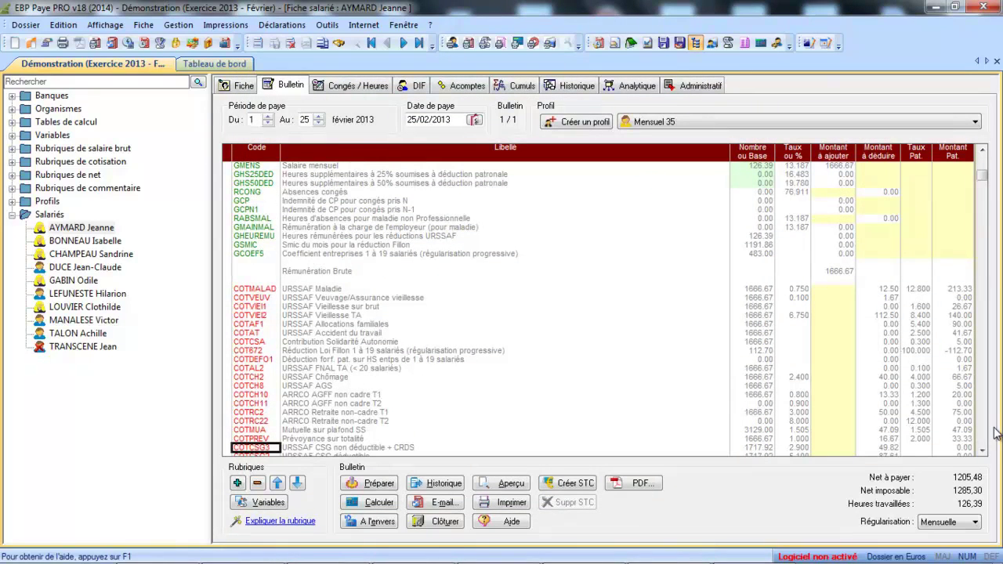
- Reopen contribution COTPREV, review the CSG - CRDS choices for the employer share, select Non abattue and validate
{"action": "left_click", "coordinate": [982, 452]}
{"action": "scroll", "coordinate": [982, 451], "scroll_direction": "down", "scroll_amount": 3}
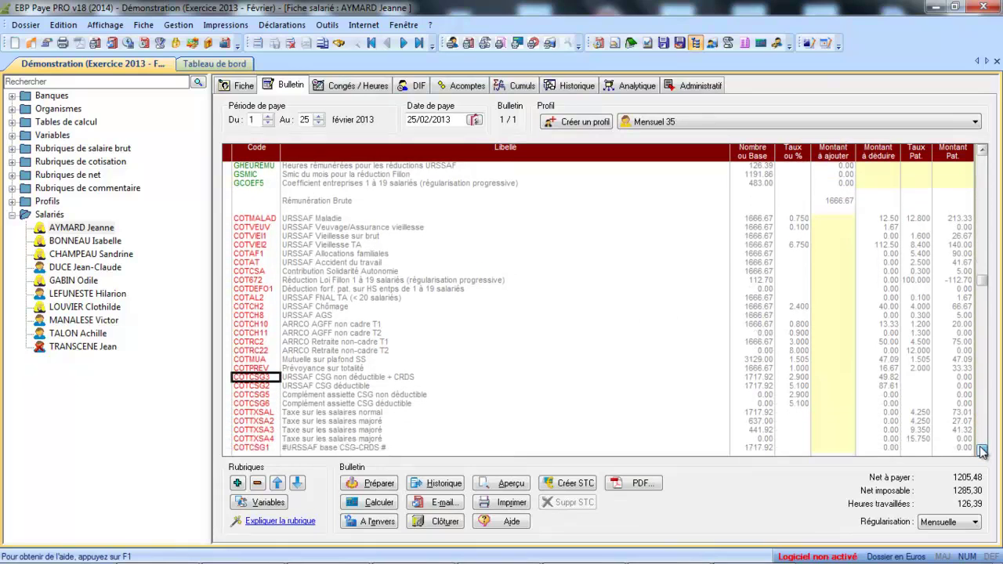
{"action": "double_click", "coordinate": [245, 360]}
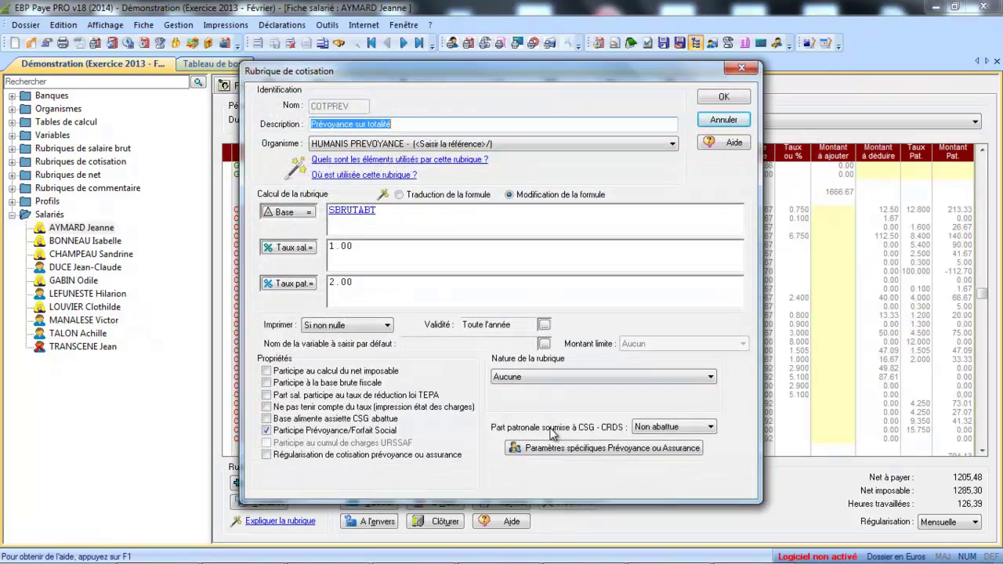
{"action": "left_click", "coordinate": [678, 430]}
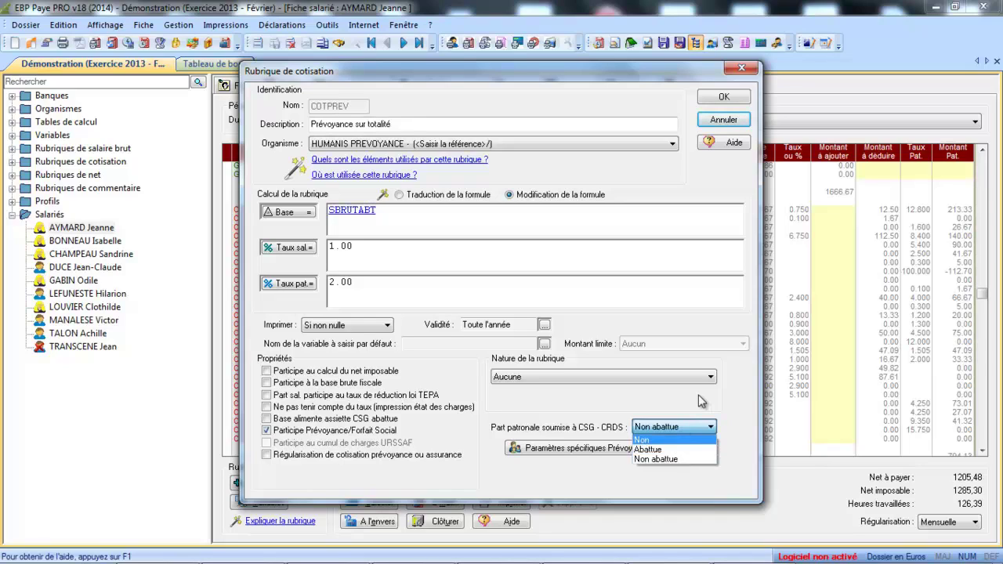
{"action": "left_click", "coordinate": [658, 461]}
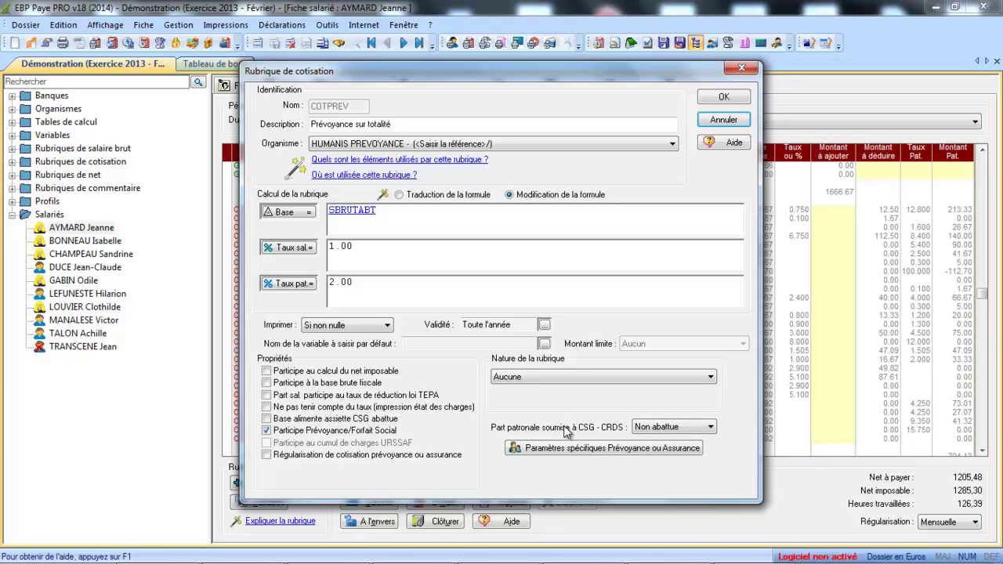
{"action": "left_click", "coordinate": [714, 105]}
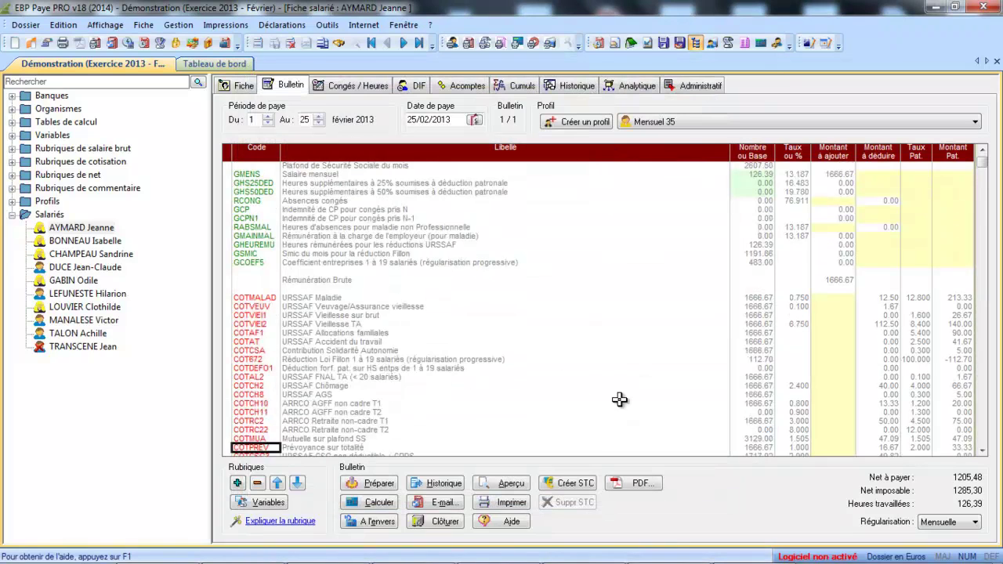
- Set "Part patronale soumise à CSG - CRDS" to Non abattue for contribution COTMUA (Mutuelle sur plafond SS) and validate
{"action": "double_click", "coordinate": [270, 439]}
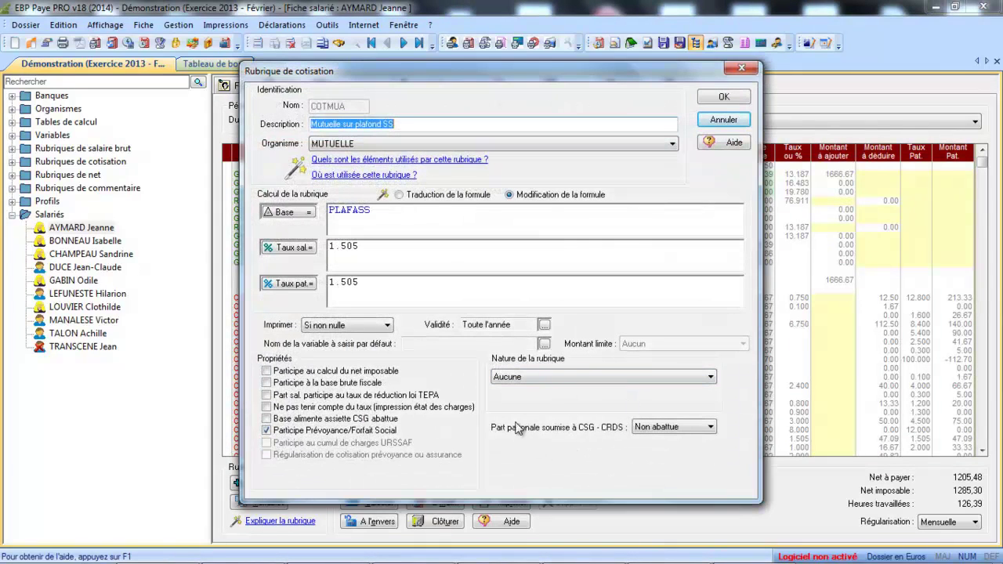
{"action": "left_click", "coordinate": [658, 430]}
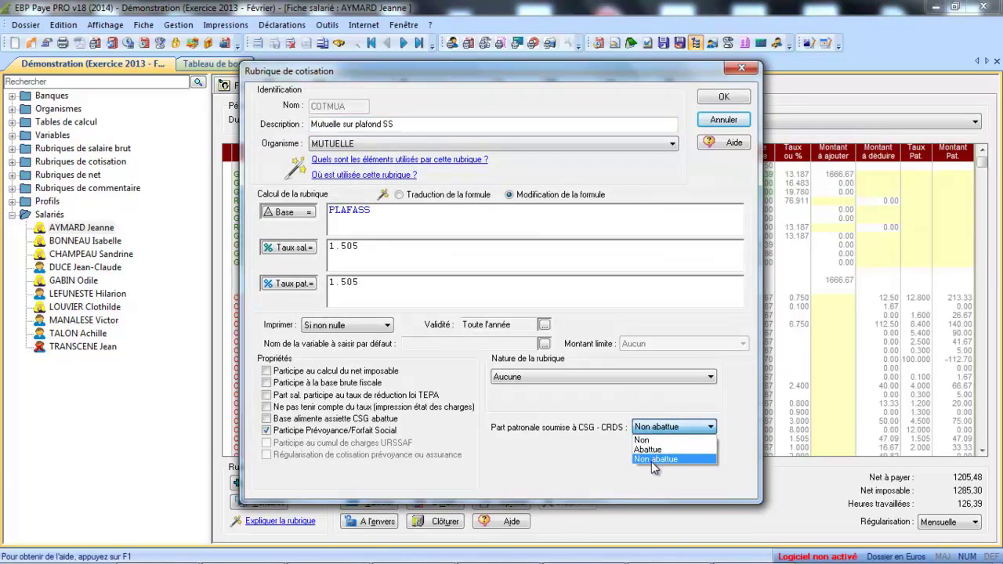
{"action": "left_click", "coordinate": [655, 462]}
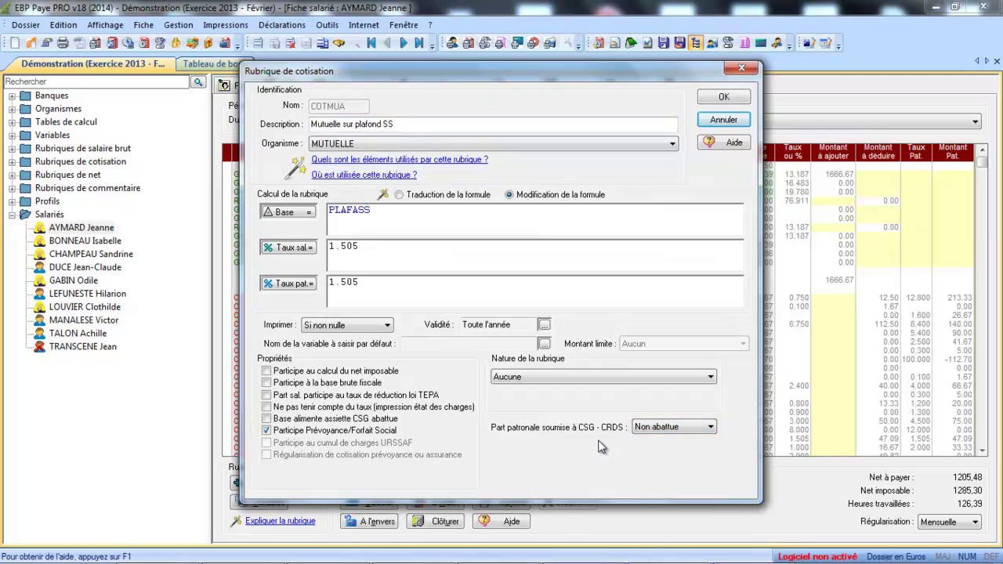
{"action": "left_click", "coordinate": [721, 99]}
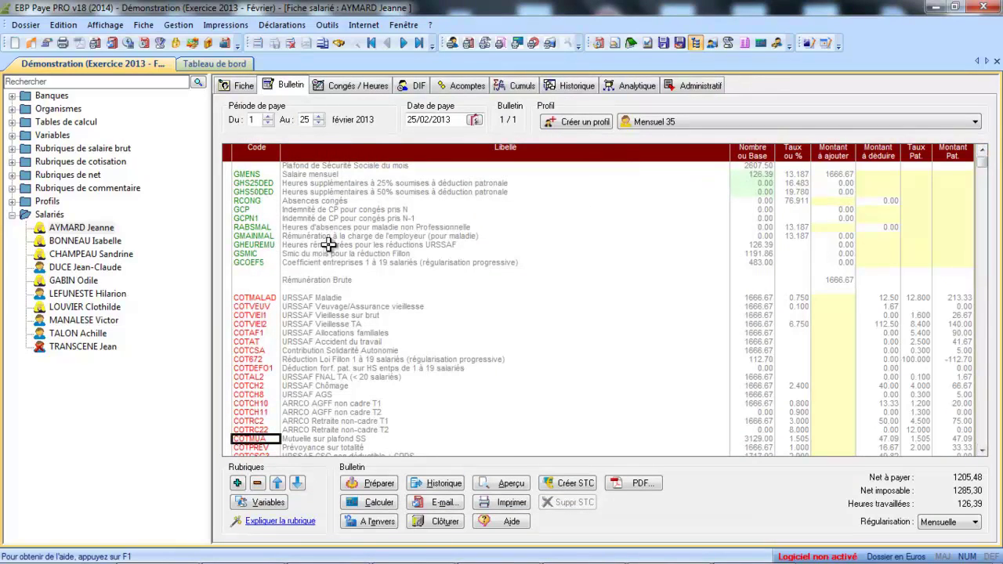
- Set "Soumise à CSG - CRDS" to Abattue for the gross salary item GMENS (Salaire mensuel) and validate
{"action": "double_click", "coordinate": [258, 174]}
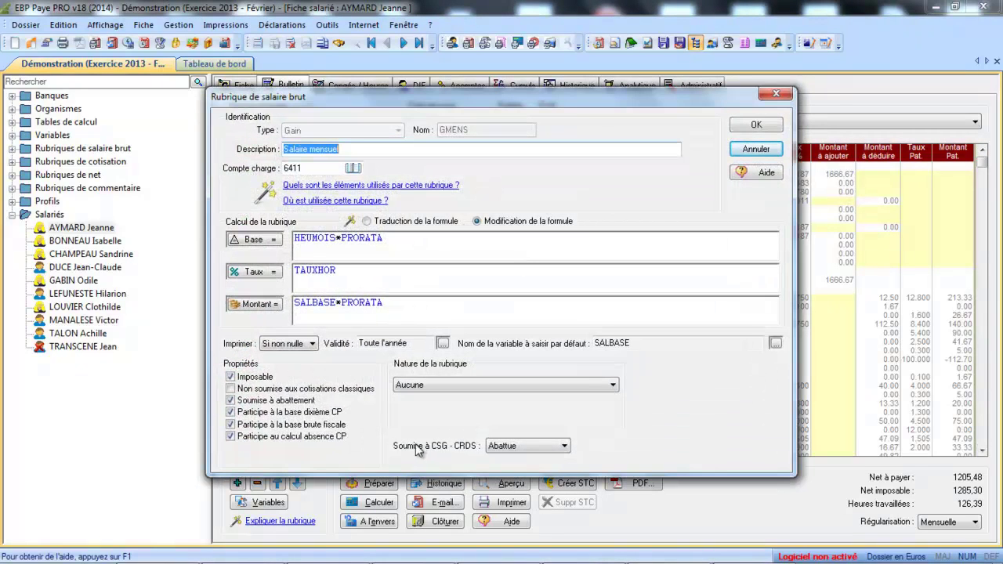
{"action": "left_click", "coordinate": [505, 451]}
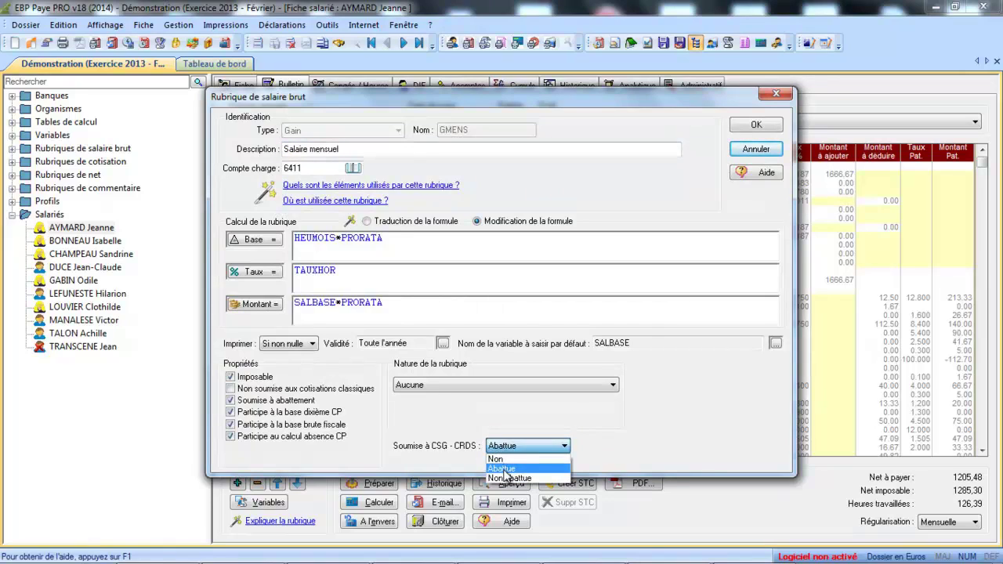
{"action": "left_click", "coordinate": [505, 468]}
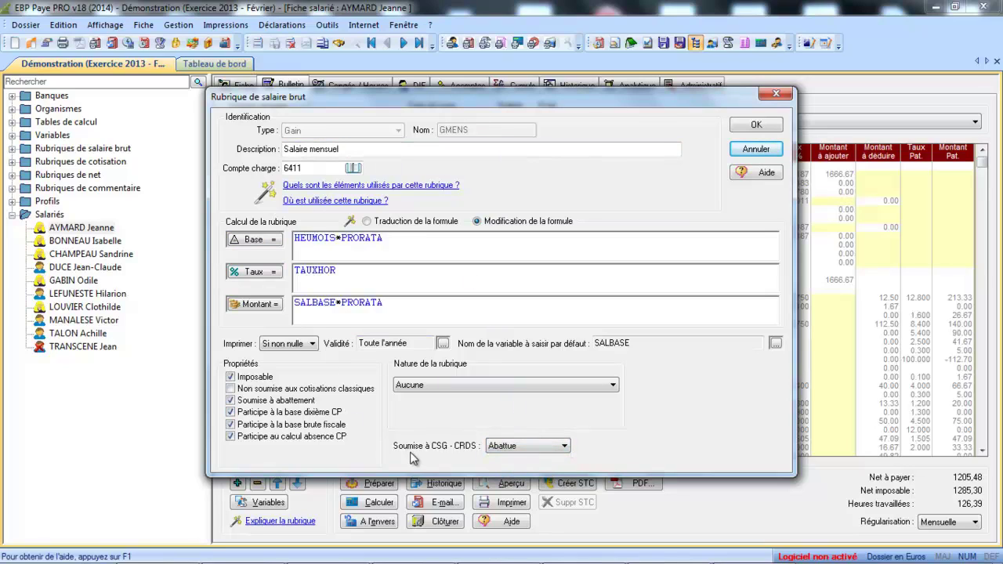
{"action": "left_click", "coordinate": [507, 448]}
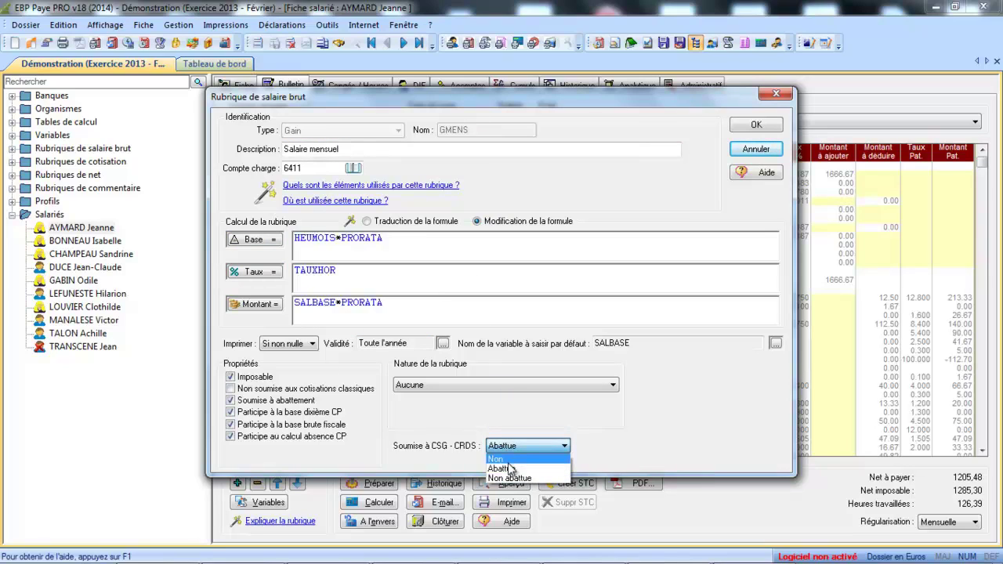
{"action": "left_click", "coordinate": [506, 469]}
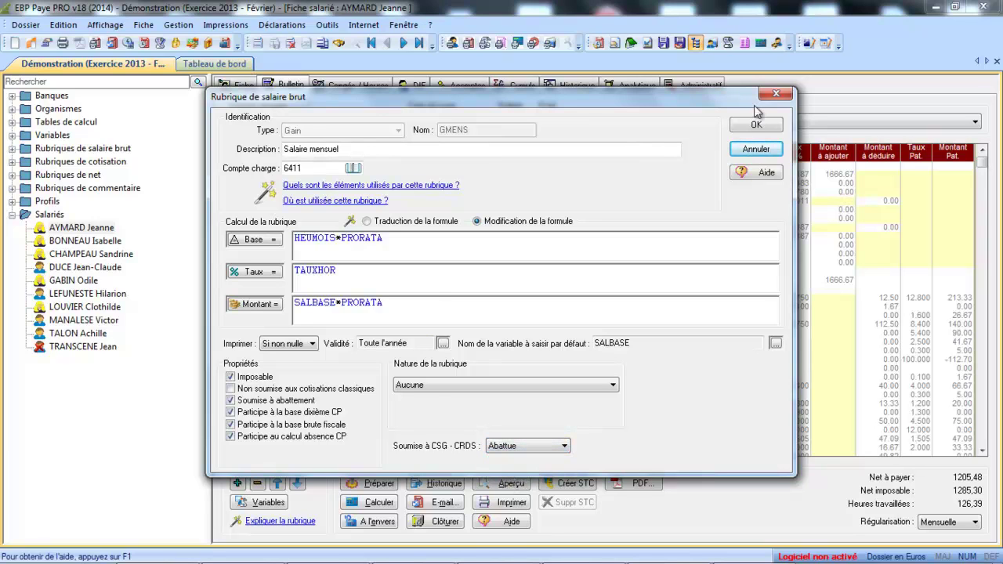
{"action": "left_click", "coordinate": [757, 125]}
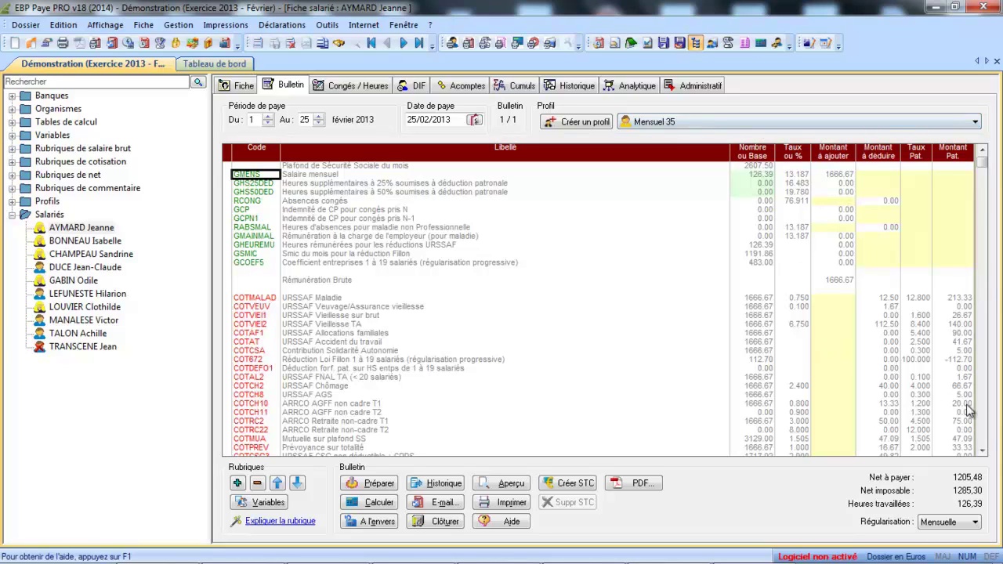
- Check the rates and the employer-share CSG - CRDS option of contribution COTPREV, and validate its sheet
{"action": "left_click", "coordinate": [983, 452]}
{"action": "left_click", "coordinate": [983, 452]}
{"action": "scroll", "coordinate": [983, 458], "scroll_direction": "down", "scroll_amount": 5}
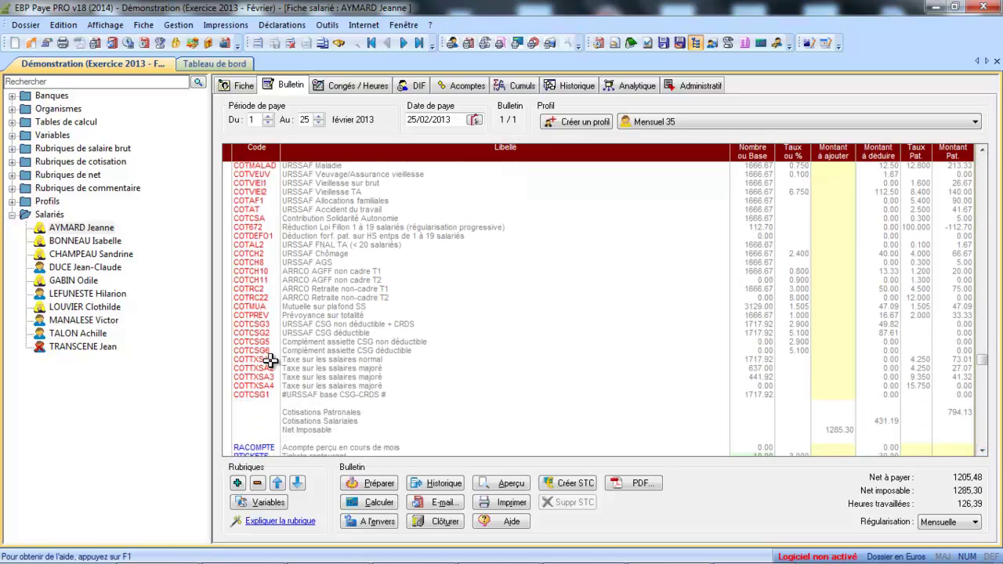
{"action": "left_click", "coordinate": [265, 315]}
{"action": "double_click", "coordinate": [268, 318]}
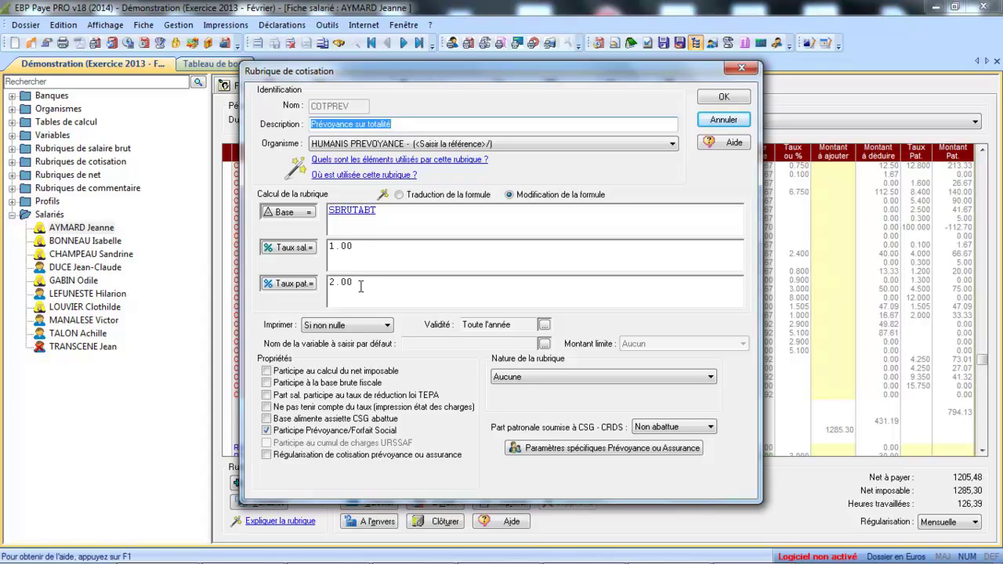
{"action": "left_click", "coordinate": [641, 430]}
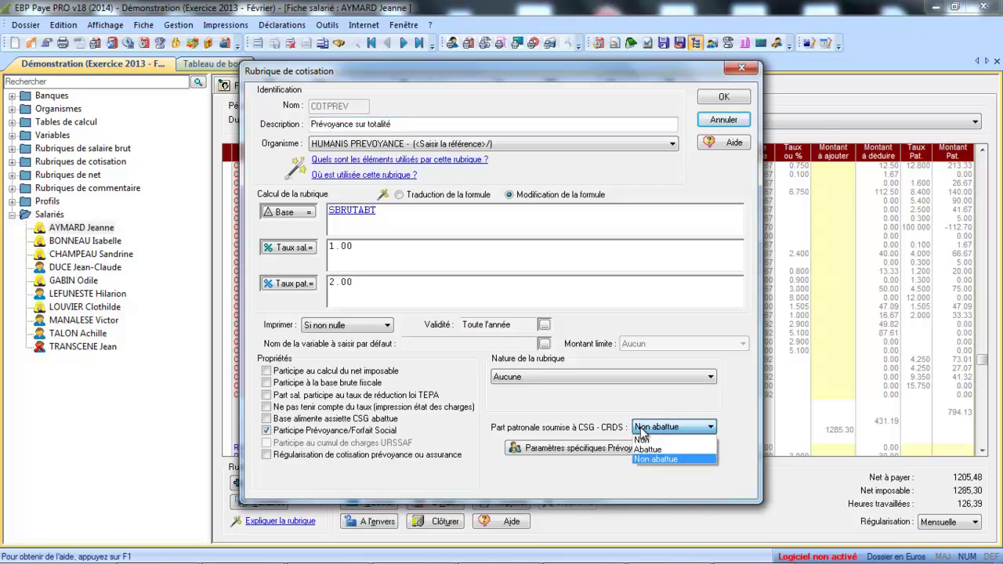
{"action": "left_click", "coordinate": [722, 97]}
{"action": "left_click", "coordinate": [723, 97]}
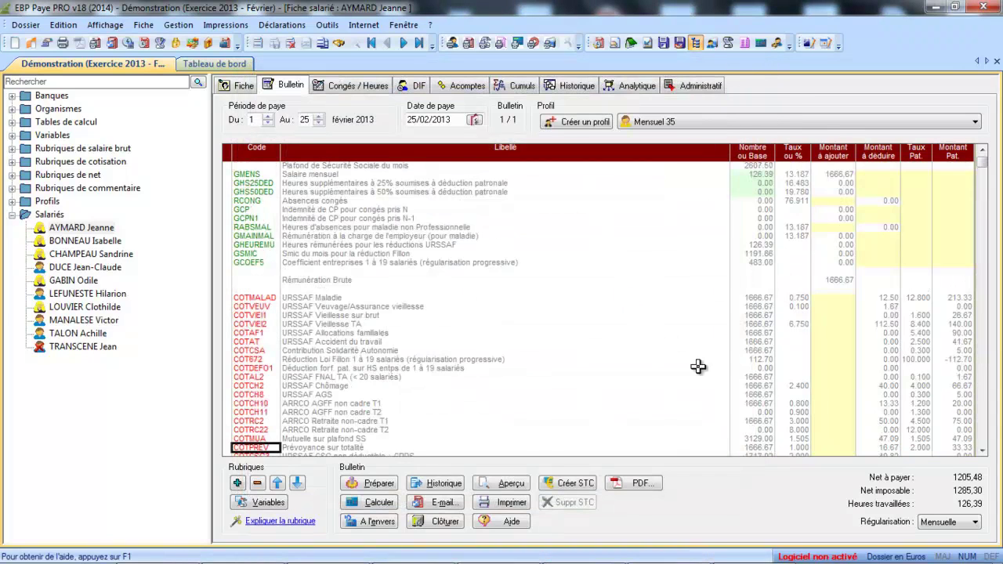
- Set "Part patronale soumise à CSG - CRDS" to Non for contribution COTPREV (Prévoyance sur totalité) and validate
{"action": "left_click", "coordinate": [982, 452]}
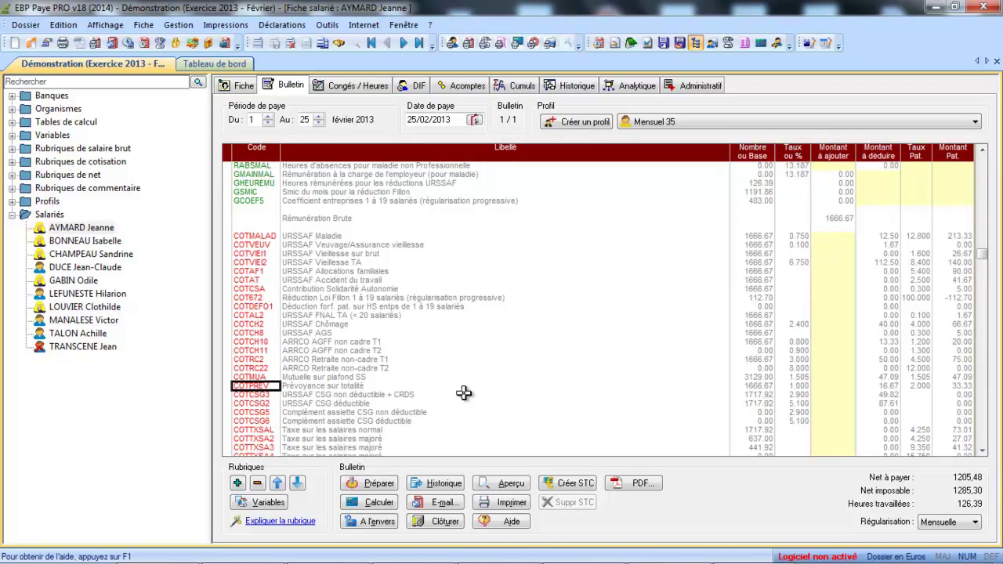
{"action": "double_click", "coordinate": [255, 386]}
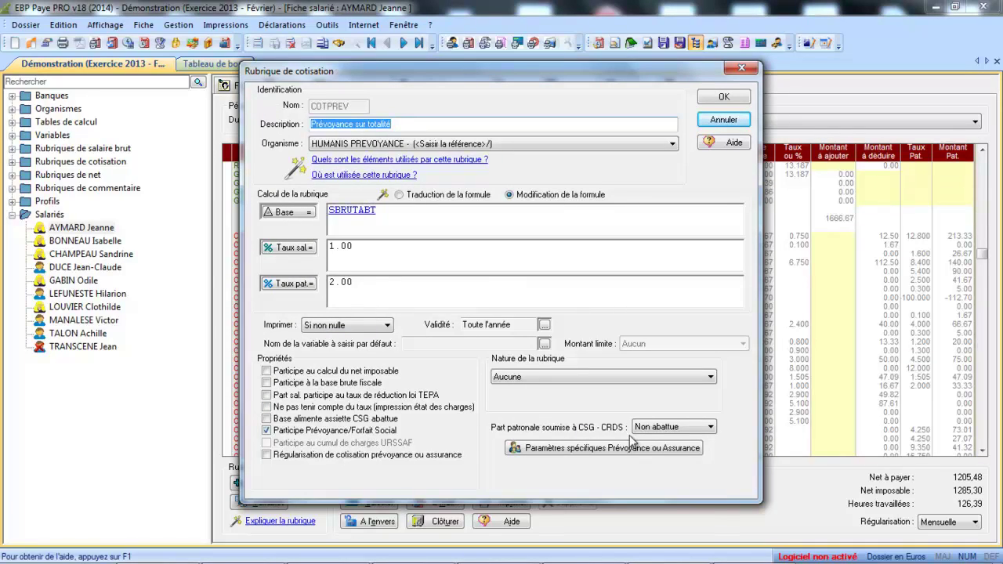
{"action": "left_click", "coordinate": [657, 427]}
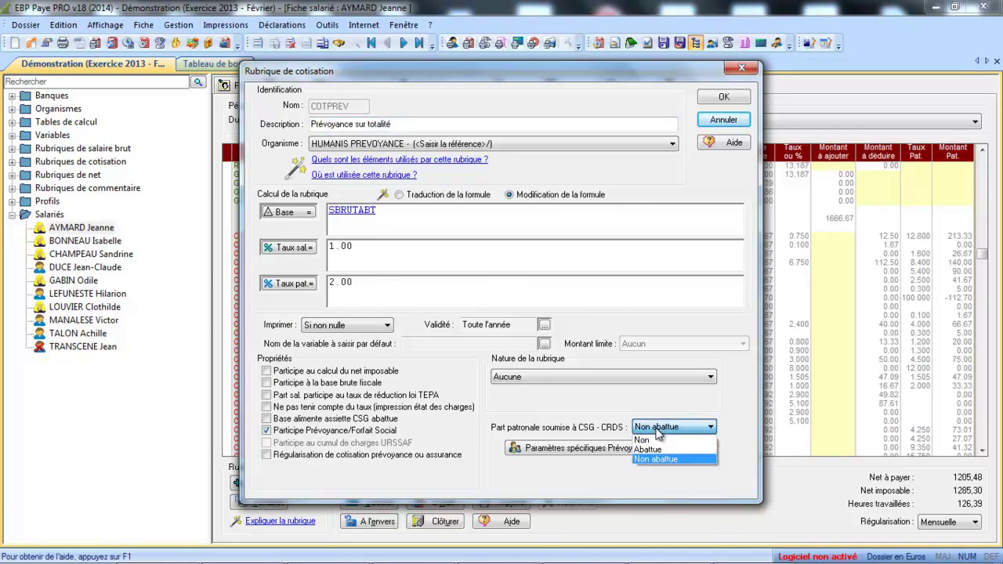
{"action": "left_click", "coordinate": [655, 439]}
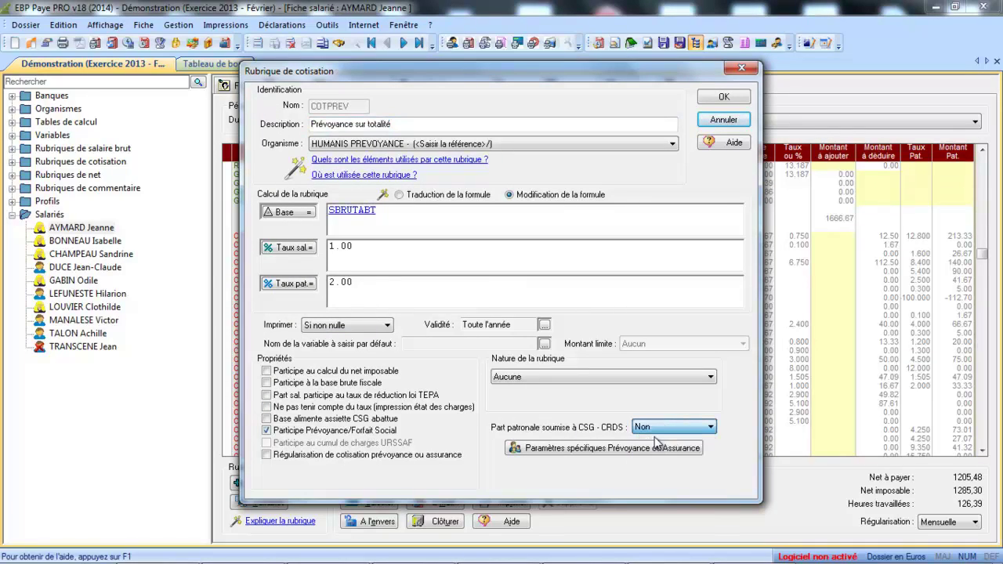
{"action": "left_click", "coordinate": [729, 99]}
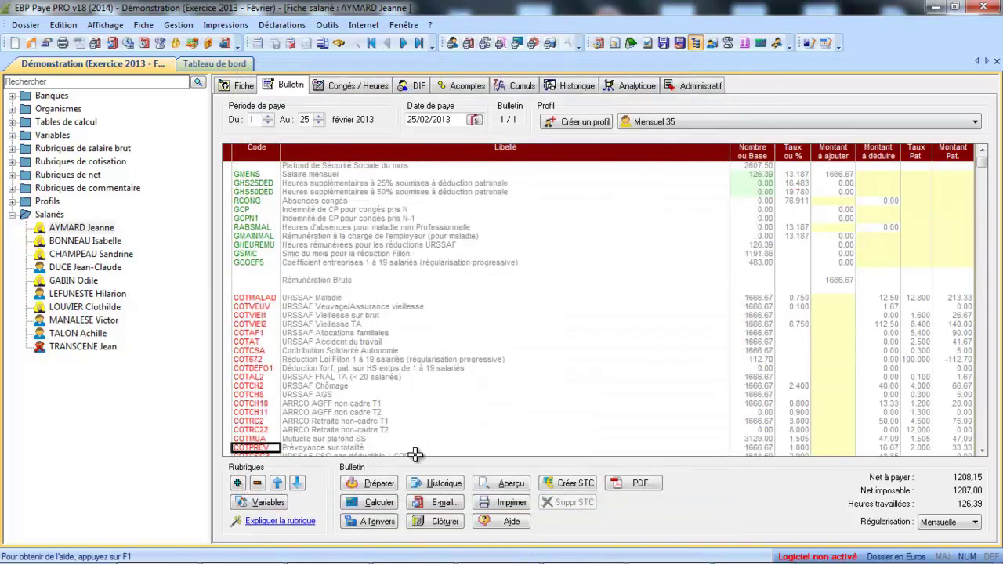
- Recalculate the payslip and check the base of the URSSAF CSG lines COTCSG3 and COTCSG2
{"action": "left_click", "coordinate": [350, 507]}
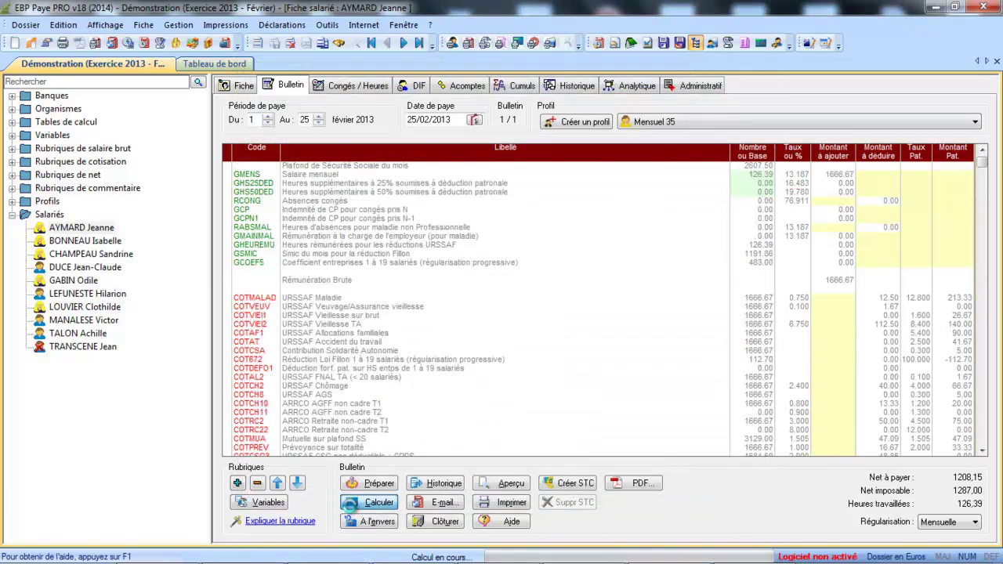
{"action": "left_click", "coordinate": [982, 452]}
{"action": "left_click", "coordinate": [982, 453]}
{"action": "left_click", "coordinate": [983, 452]}
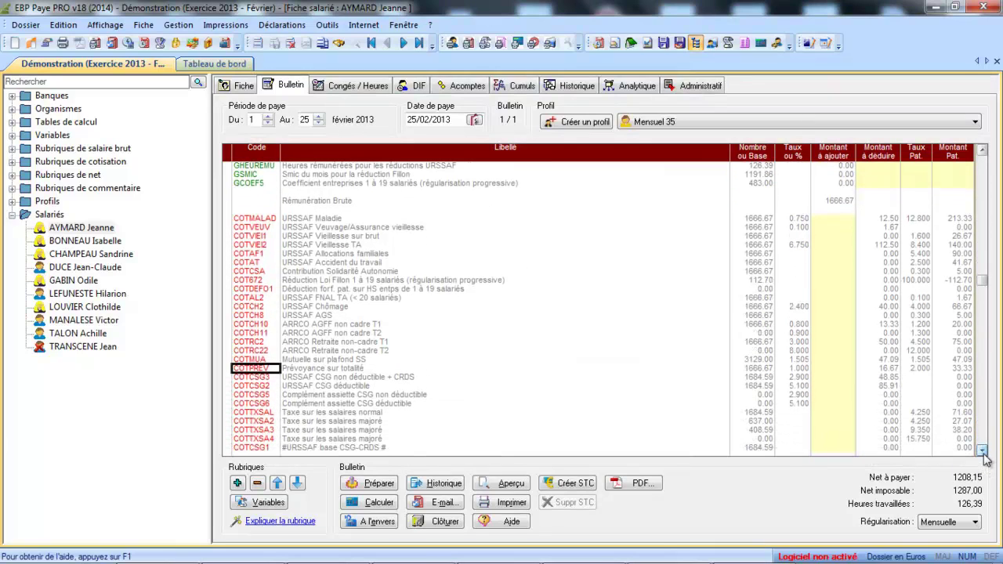
{"action": "left_click", "coordinate": [982, 452]}
{"action": "left_click", "coordinate": [982, 452]}
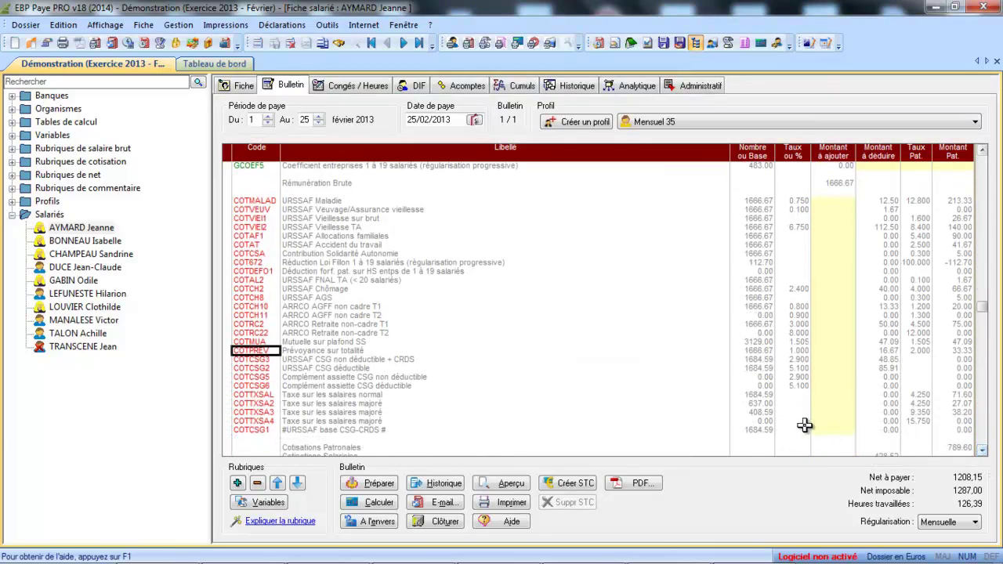
{"action": "left_click", "coordinate": [752, 374]}
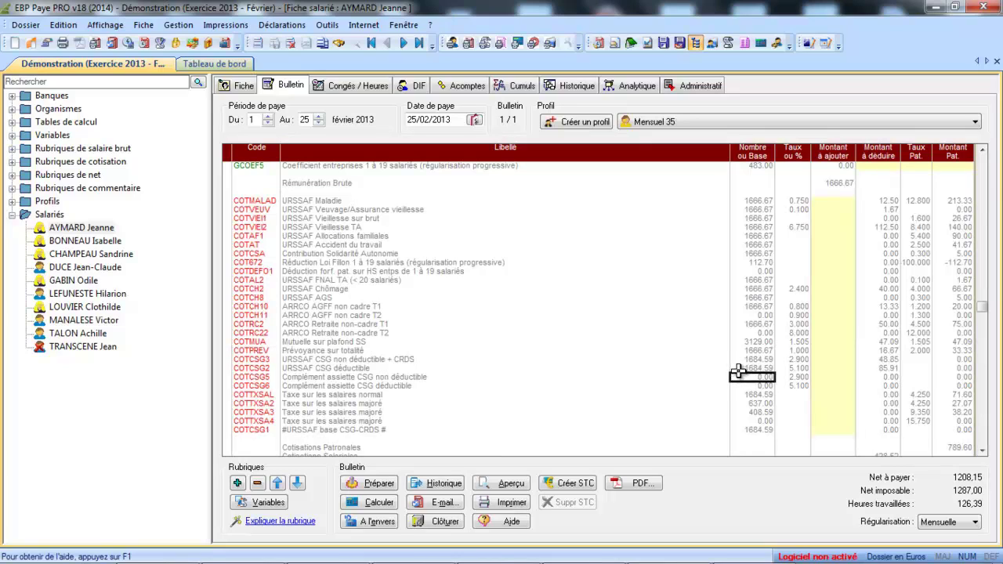
{"action": "left_click", "coordinate": [751, 368]}
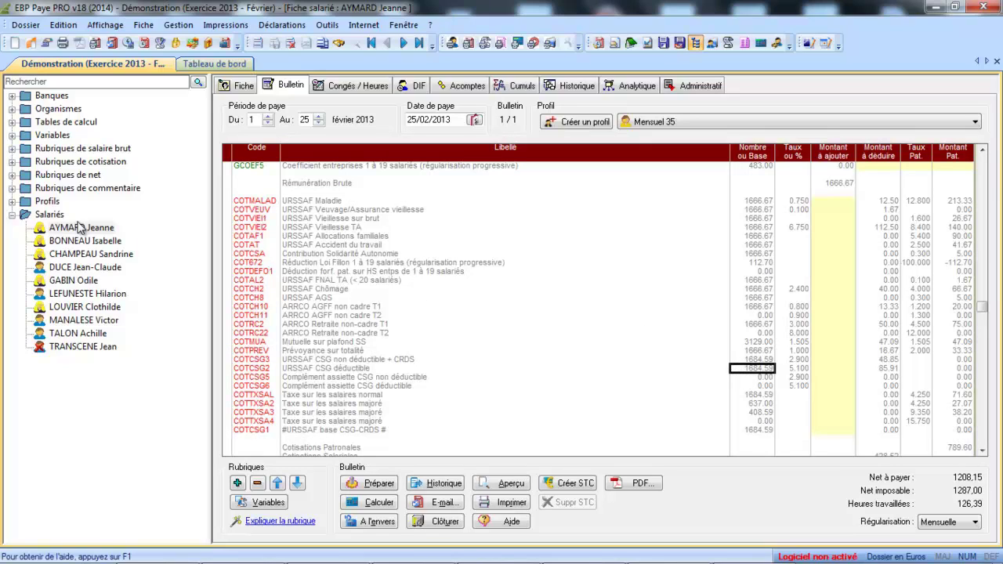
- Browse the HUMANIS PREVOYANCE contributions, open COTPREV (Prévoyance sur totalité) and duplicate it
{"action": "left_click", "coordinate": [12, 163]}
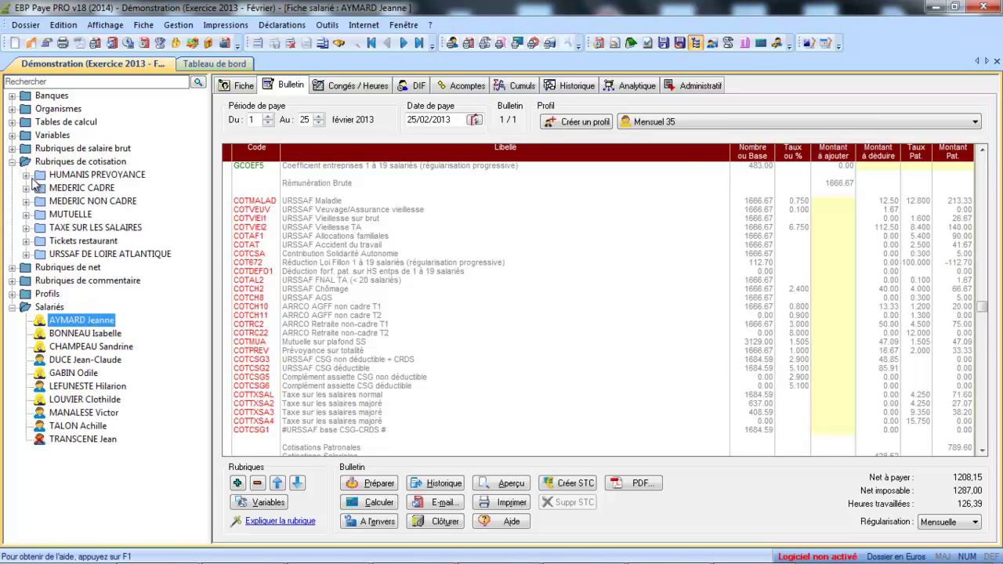
{"action": "left_click", "coordinate": [26, 175]}
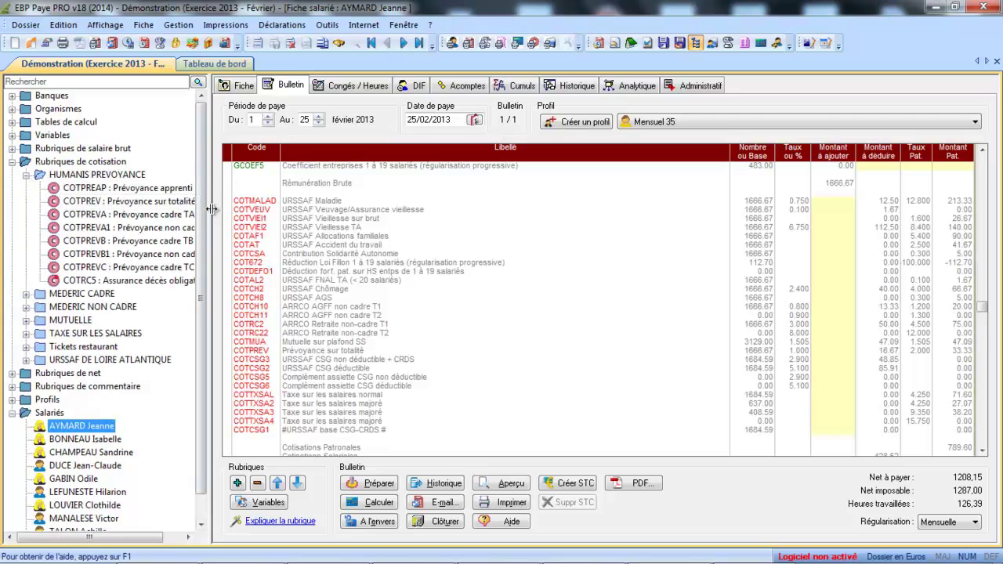
{"action": "left_click_drag", "start_coordinate": [209, 209], "coordinate": [408, 271]}
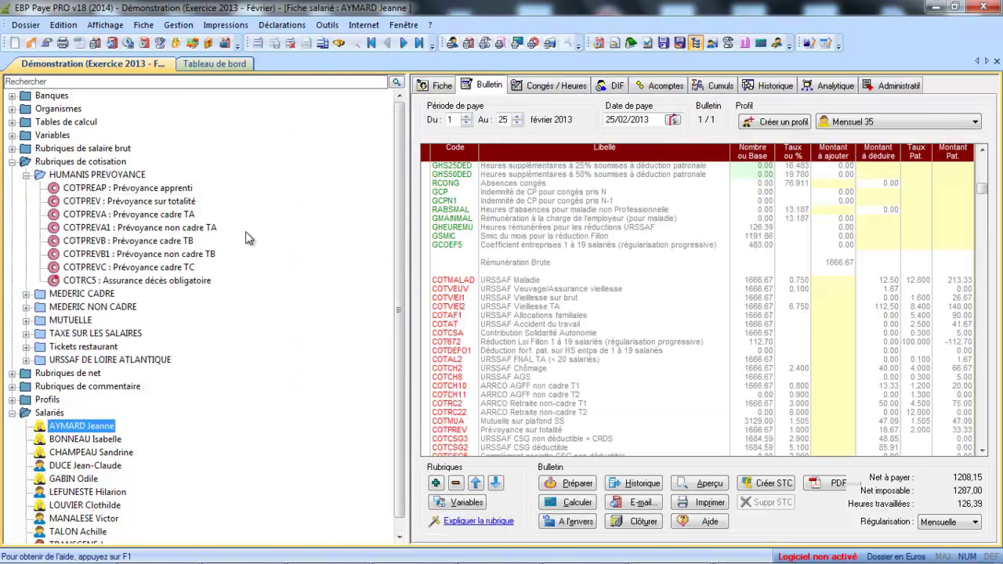
{"action": "left_click", "coordinate": [159, 228]}
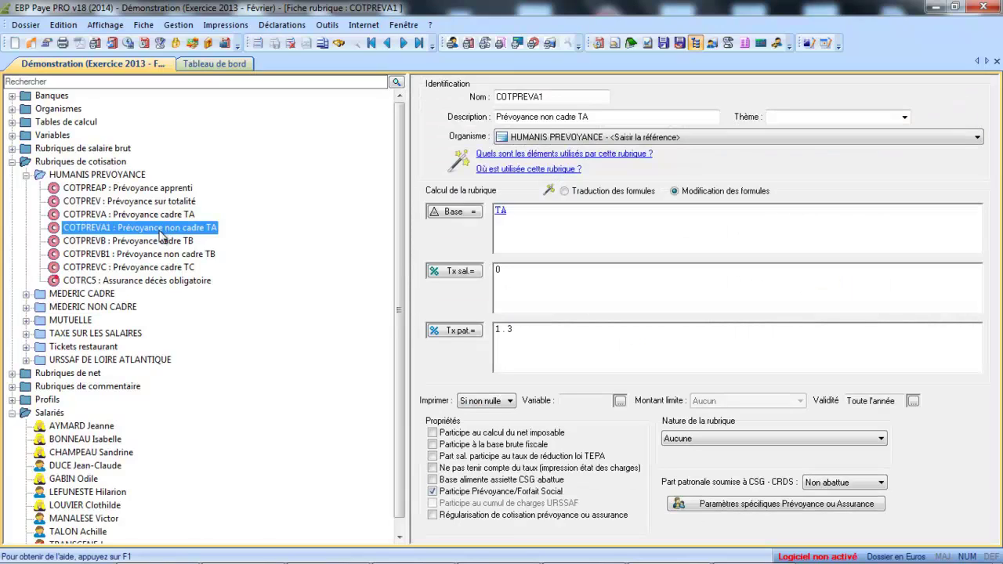
{"action": "left_click", "coordinate": [166, 217]}
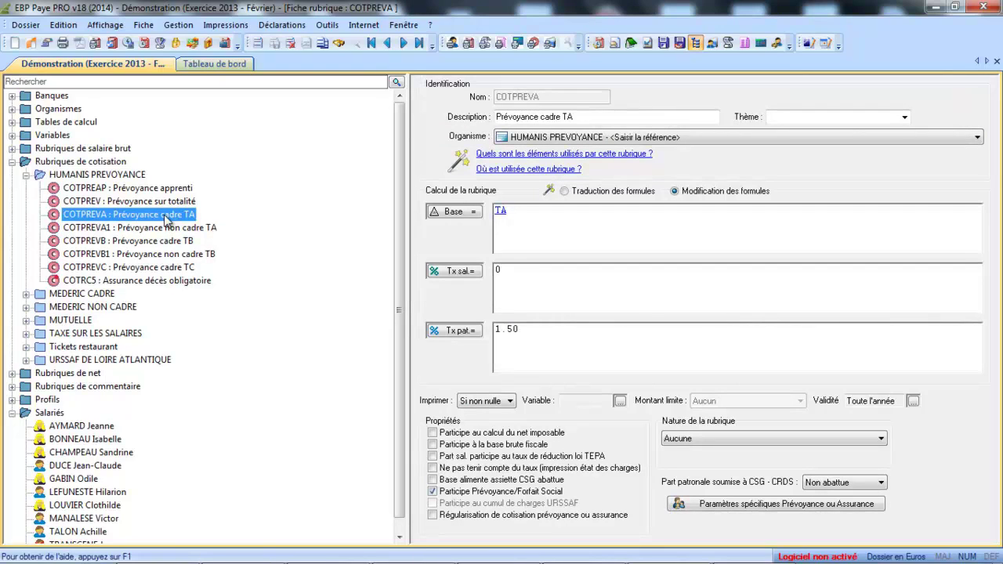
{"action": "left_click", "coordinate": [156, 203]}
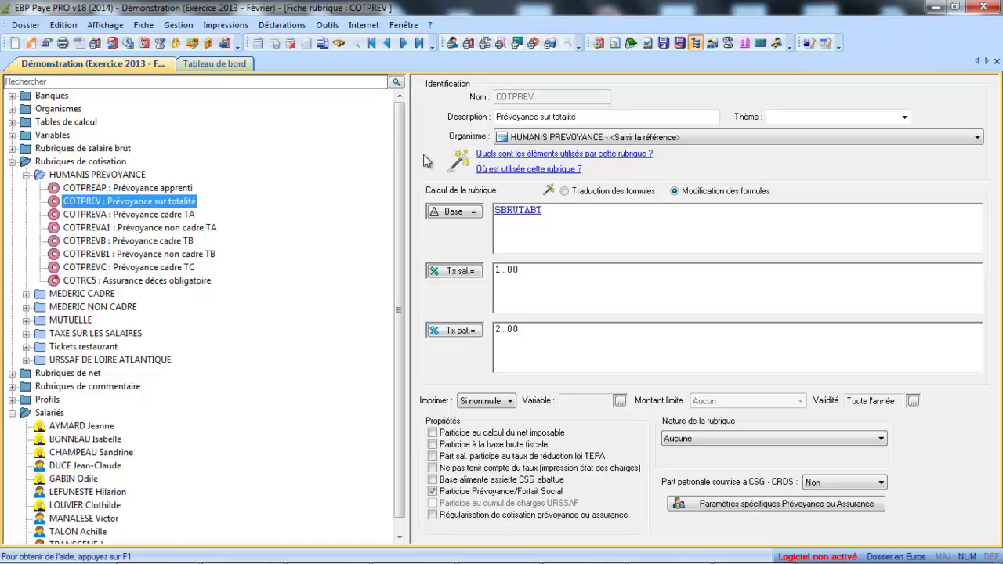
{"action": "left_click", "coordinate": [322, 44]}
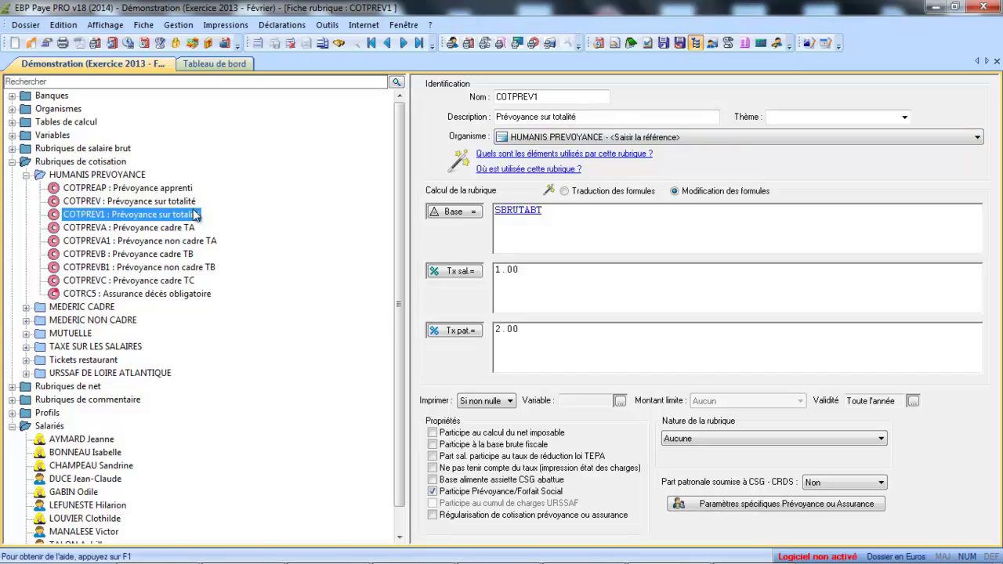
- Set the printing of contribution COTPREV1 to Jamais and its description to "Prévoyance sur totalité soumise CSG"
{"action": "left_click", "coordinate": [505, 401]}
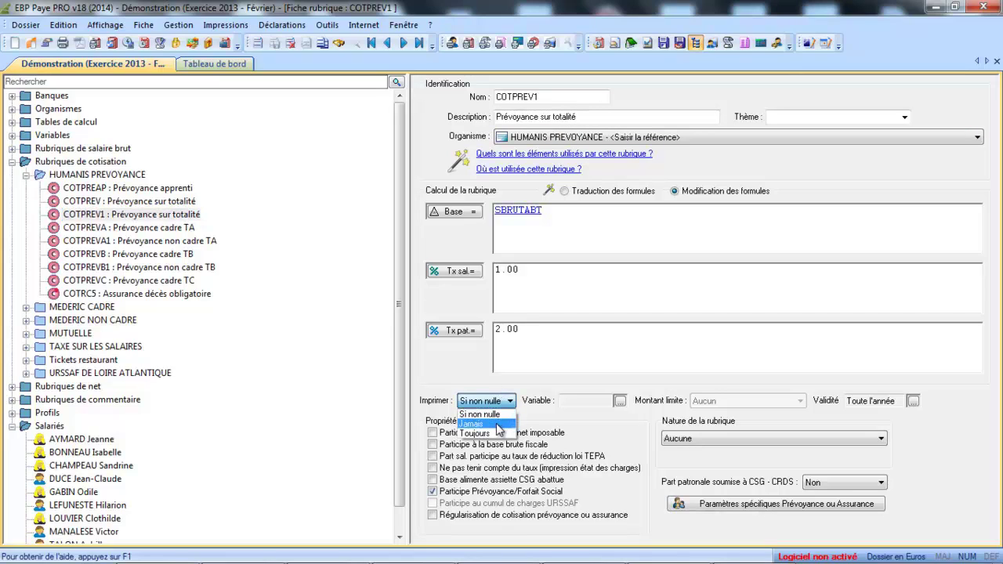
{"action": "left_click", "coordinate": [495, 423]}
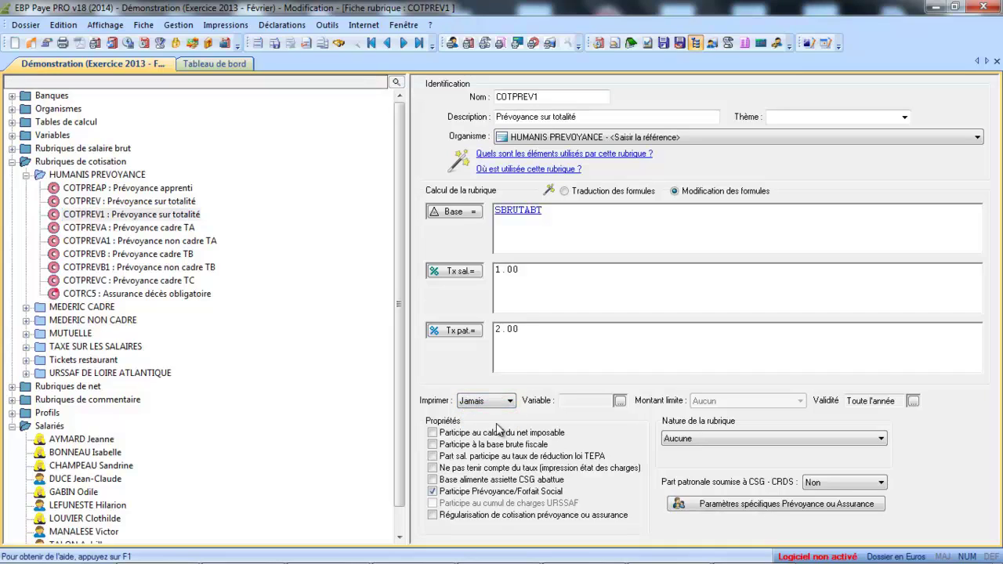
{"action": "left_click", "coordinate": [171, 215]}
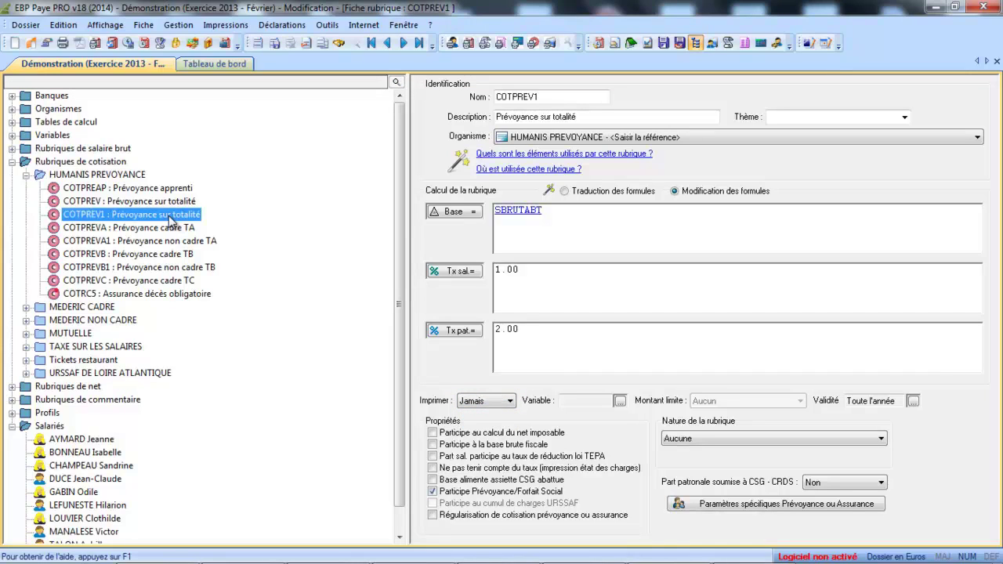
{"action": "left_click", "coordinate": [606, 117]}
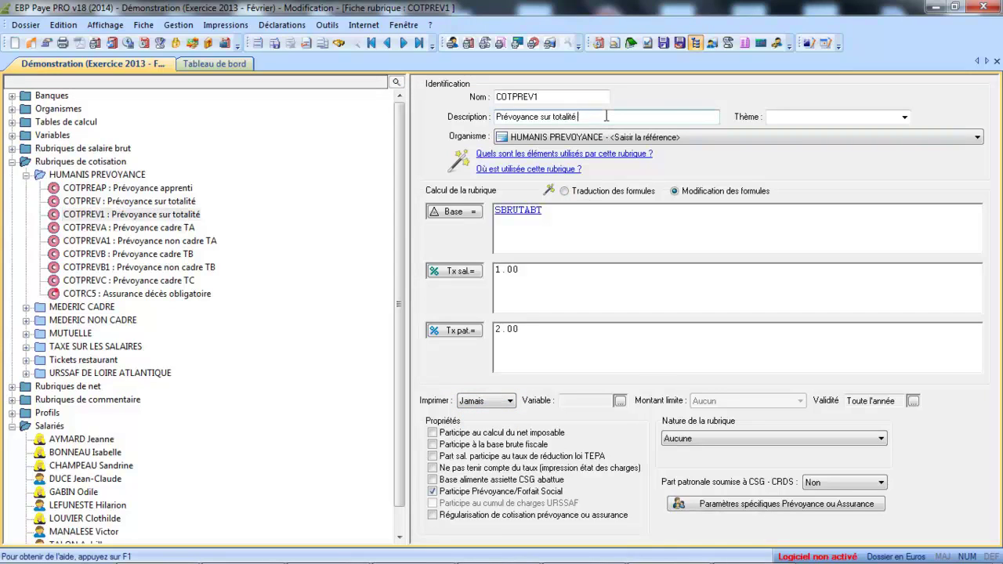
{"action": "type", "text": "soumise CSG"}
- Clear COTPREV1's employee rate, set its employer rate to 1.75 and the employer-share CSG - CRDS option to Non abattue, and save
{"action": "left_click", "coordinate": [539, 277]}
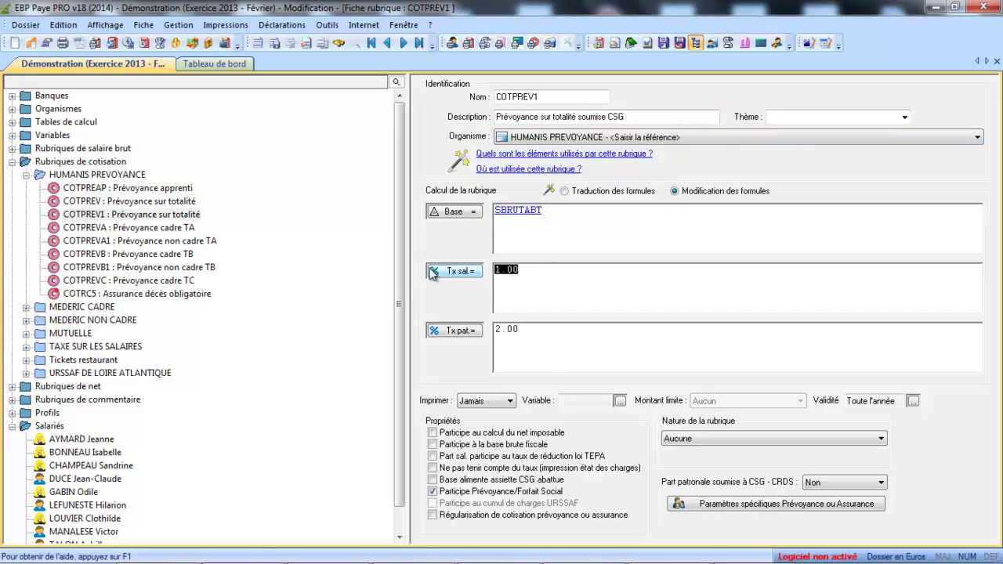
{"action": "key", "text": "Delete"}
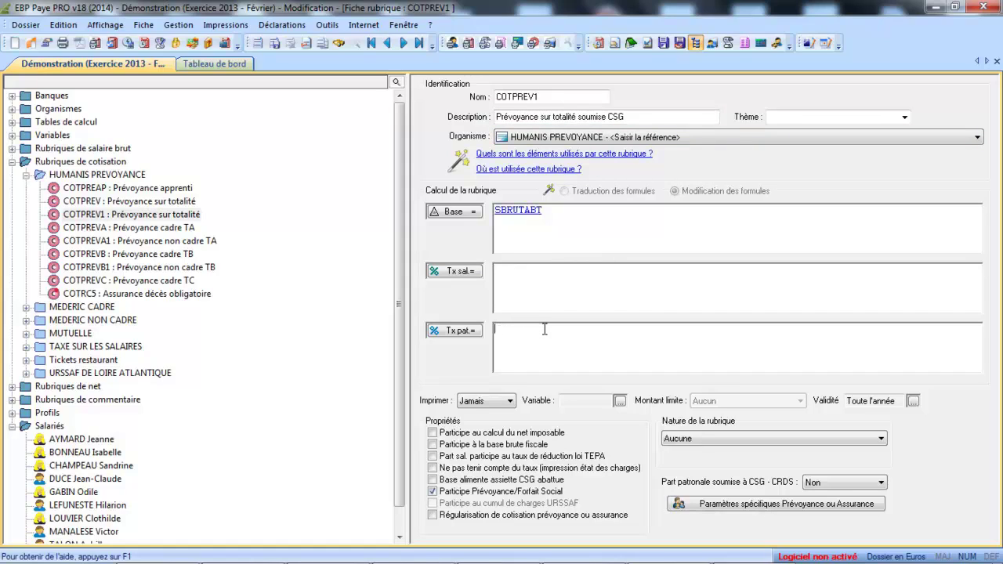
{"action": "type", "text": "75"}
{"action": "left_click", "coordinate": [492, 406]}
{"action": "left_click", "coordinate": [854, 486]}
{"action": "left_click", "coordinate": [844, 515]}
{"action": "left_click", "coordinate": [274, 48]}
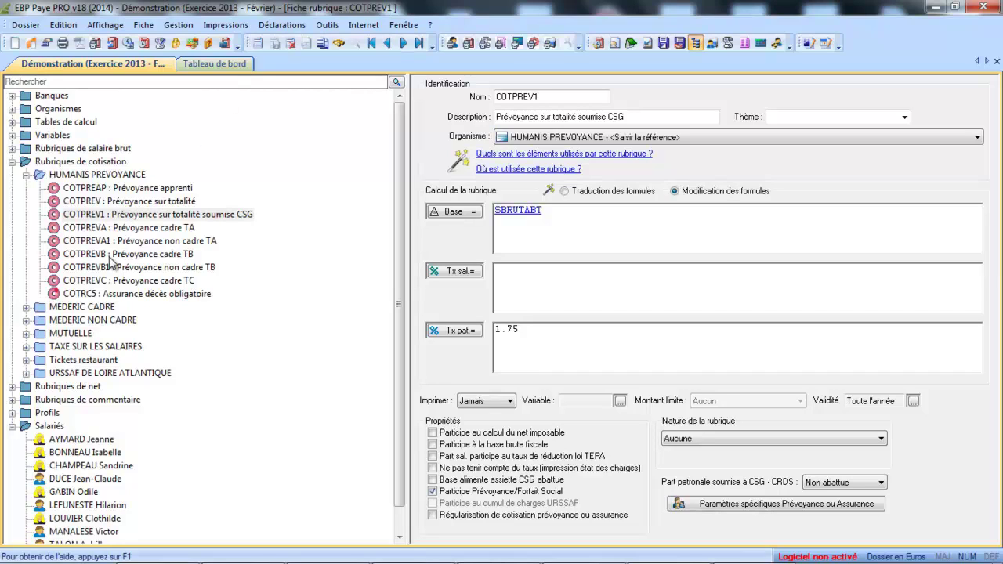
- Reopen the payslip of the first employee in the list and select the base of line COTCSG2 (URSSAF CSG déductible)
{"action": "left_click", "coordinate": [76, 439]}
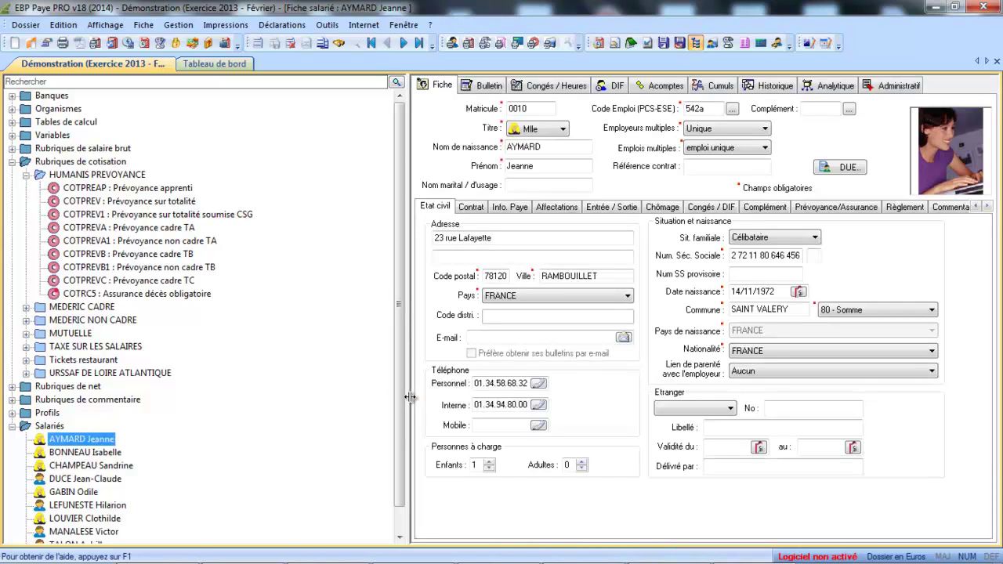
{"action": "left_click_drag", "start_coordinate": [389, 398], "coordinate": [253, 313]}
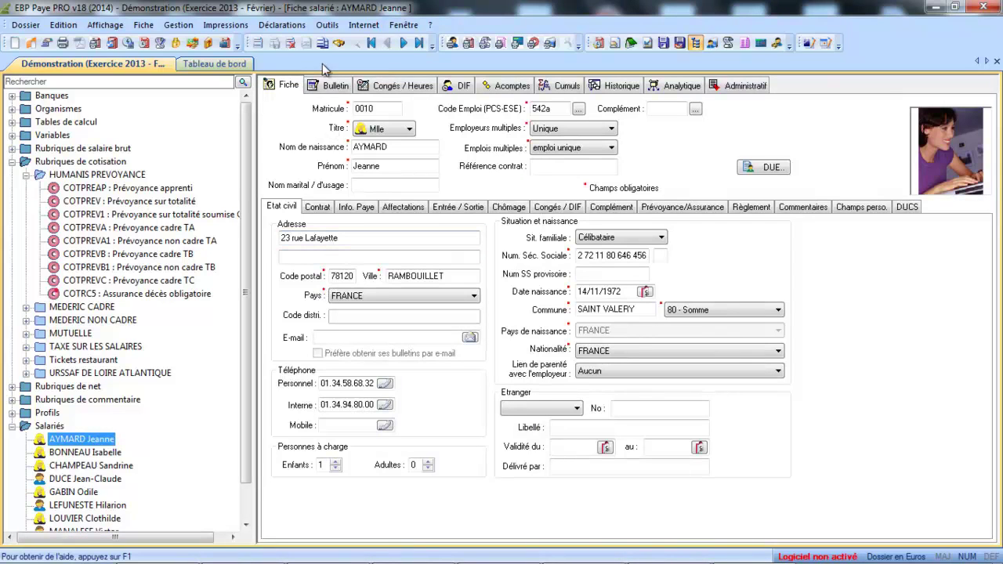
{"action": "left_click", "coordinate": [329, 88]}
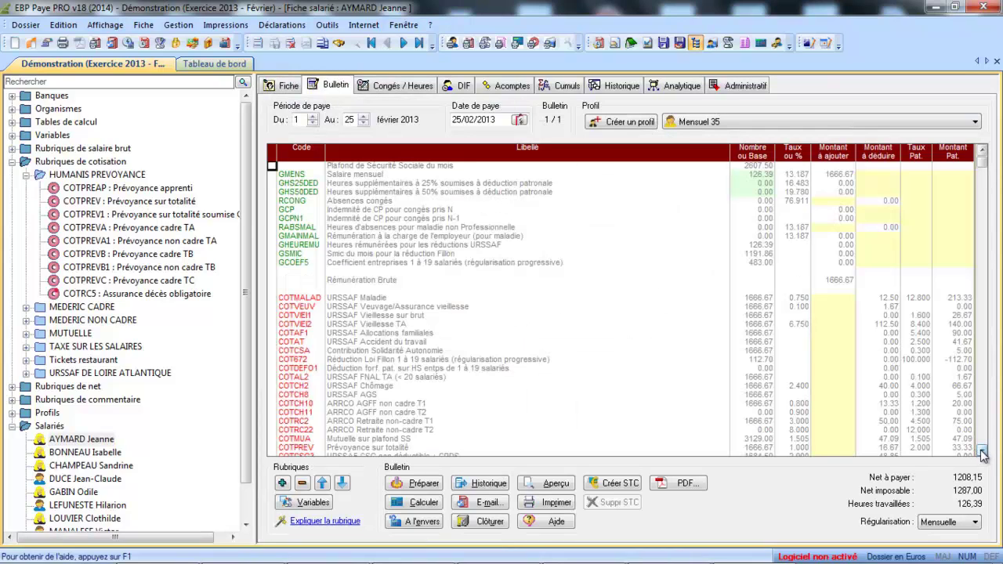
{"action": "left_click_drag", "start_coordinate": [983, 456], "coordinate": [983, 456]}
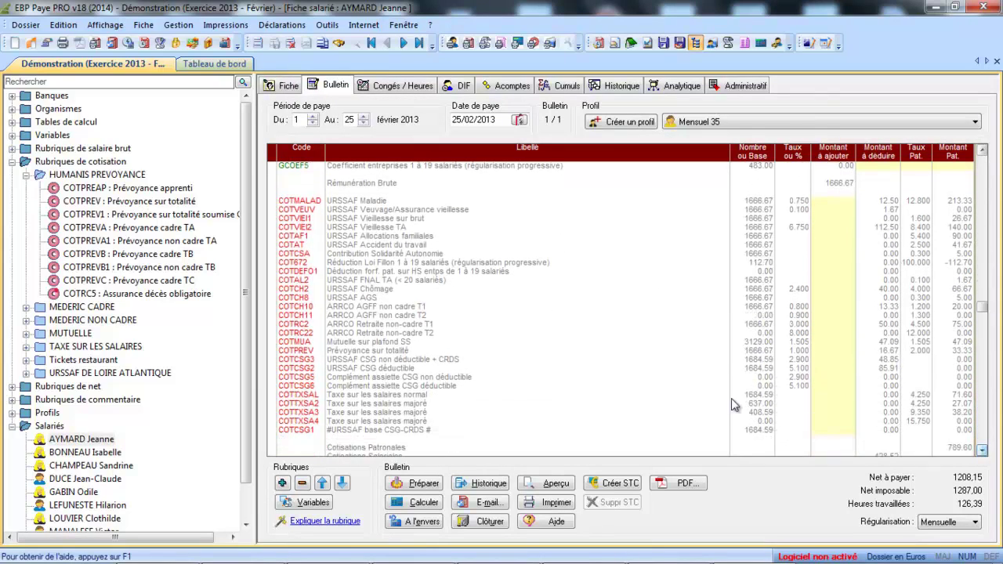
{"action": "left_click", "coordinate": [766, 368]}
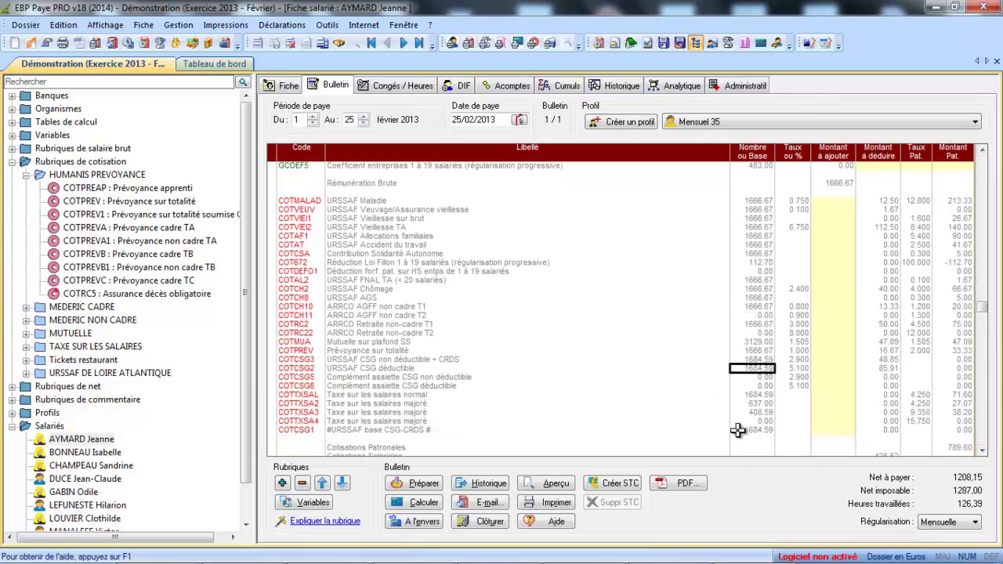
- Add the HUMANIS PREVOYANCE contribution COTPREV1 (Prévoyance sur totalité soumise CSG) to the payslip
{"action": "left_click", "coordinate": [282, 484]}
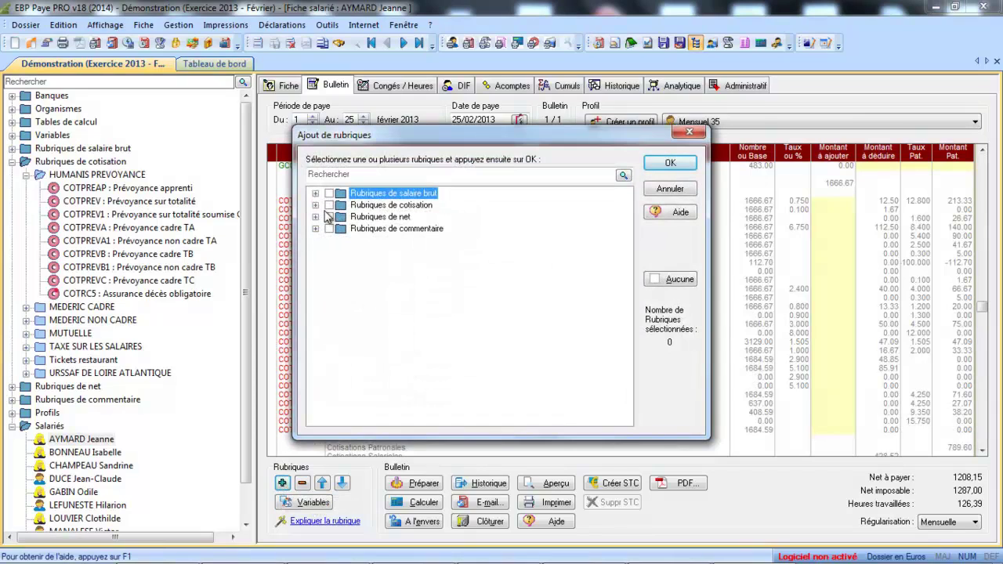
{"action": "left_click", "coordinate": [315, 205]}
{"action": "left_click", "coordinate": [329, 217]}
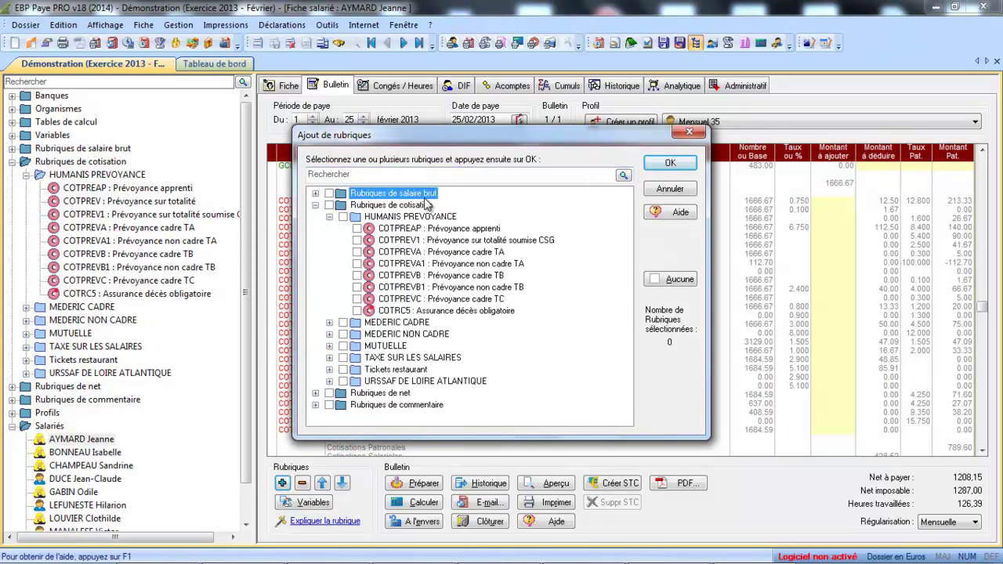
{"action": "left_click", "coordinate": [357, 240]}
{"action": "left_click", "coordinate": [667, 163]}
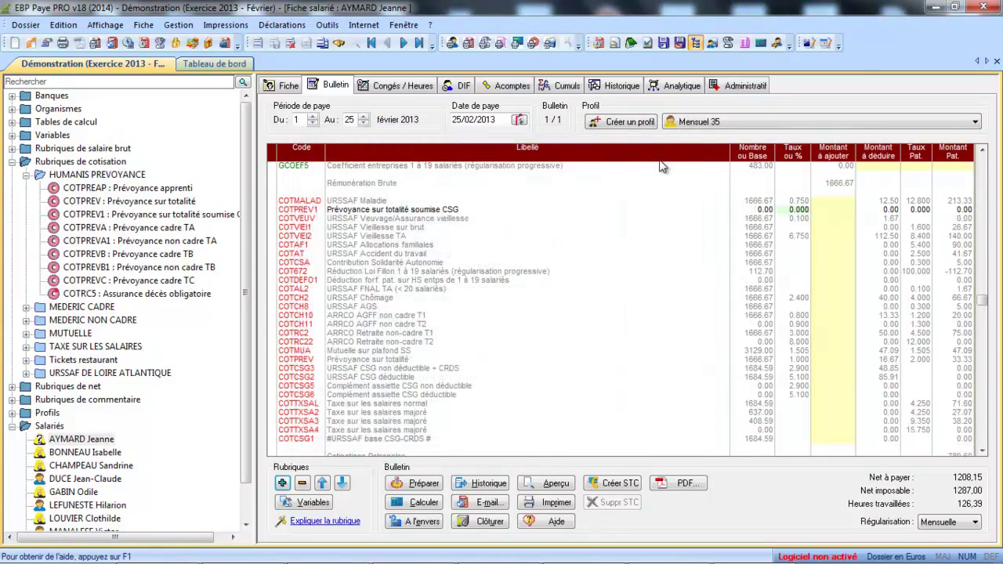
- Move line COTPREV1 (Prévoyance sur totalité soumise CSG) down the payslip to directly below COTPREV (Prévoyance sur totalité)
{"action": "left_click", "coordinate": [313, 210]}
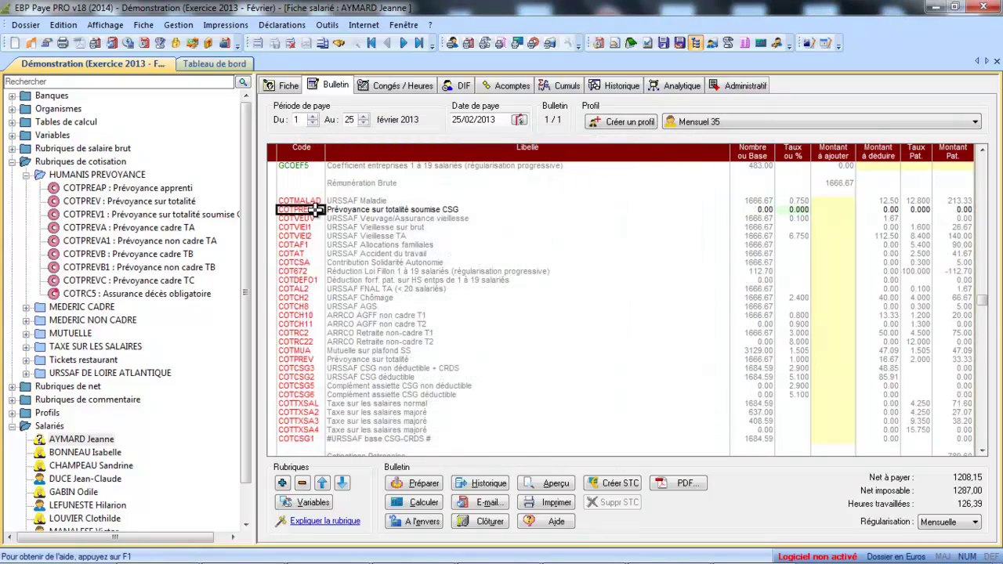
{"action": "left_click", "coordinate": [343, 483]}
{"action": "left_click", "coordinate": [343, 483]}
{"action": "left_click", "coordinate": [343, 482]}
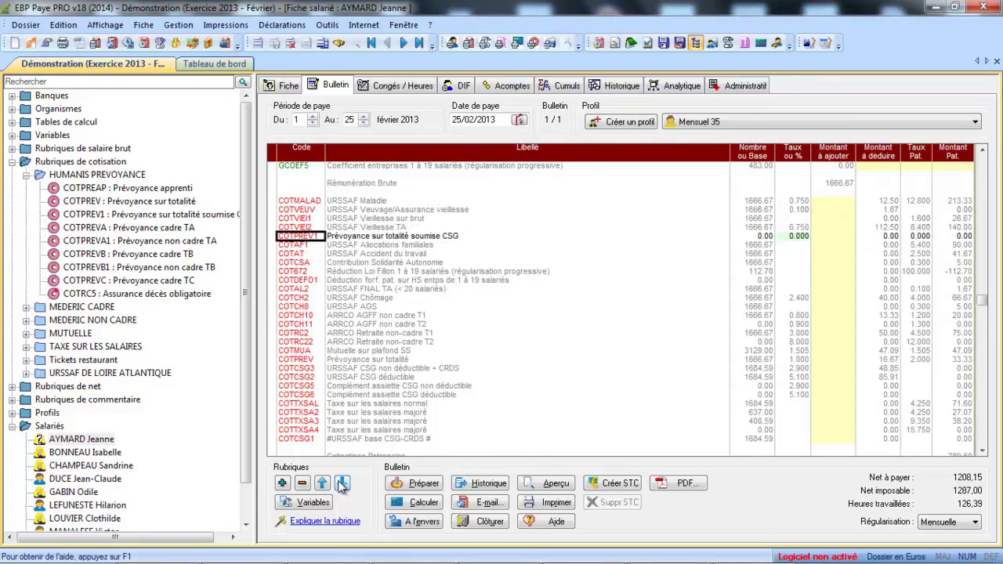
{"action": "left_click", "coordinate": [343, 483]}
{"action": "left_click", "coordinate": [343, 482]}
{"action": "left_click", "coordinate": [342, 483]}
{"action": "left_click", "coordinate": [343, 482]}
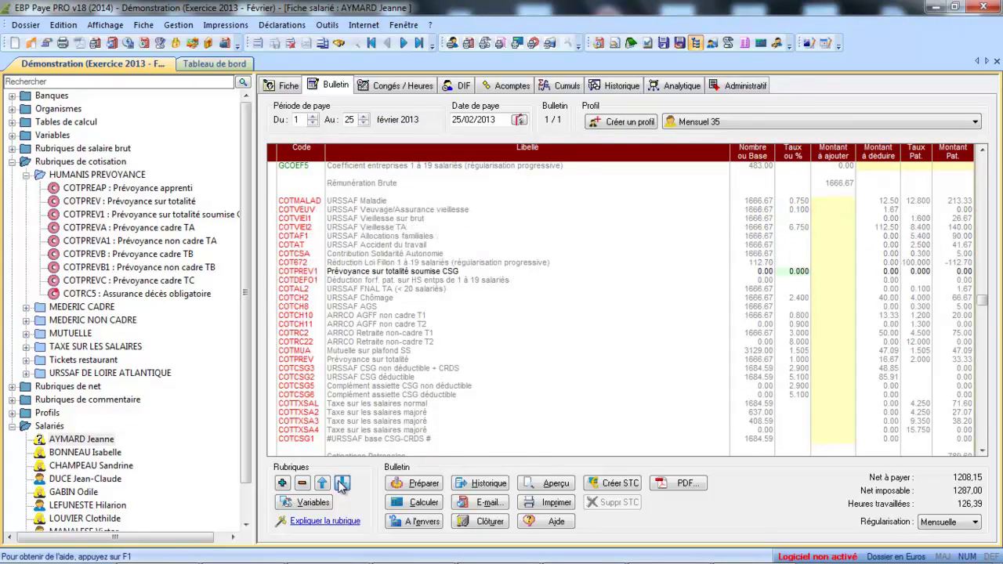
{"action": "left_click", "coordinate": [342, 482]}
{"action": "left_click", "coordinate": [342, 482]}
{"action": "left_click", "coordinate": [342, 483]}
{"action": "left_click", "coordinate": [342, 482]}
{"action": "left_click", "coordinate": [343, 483]}
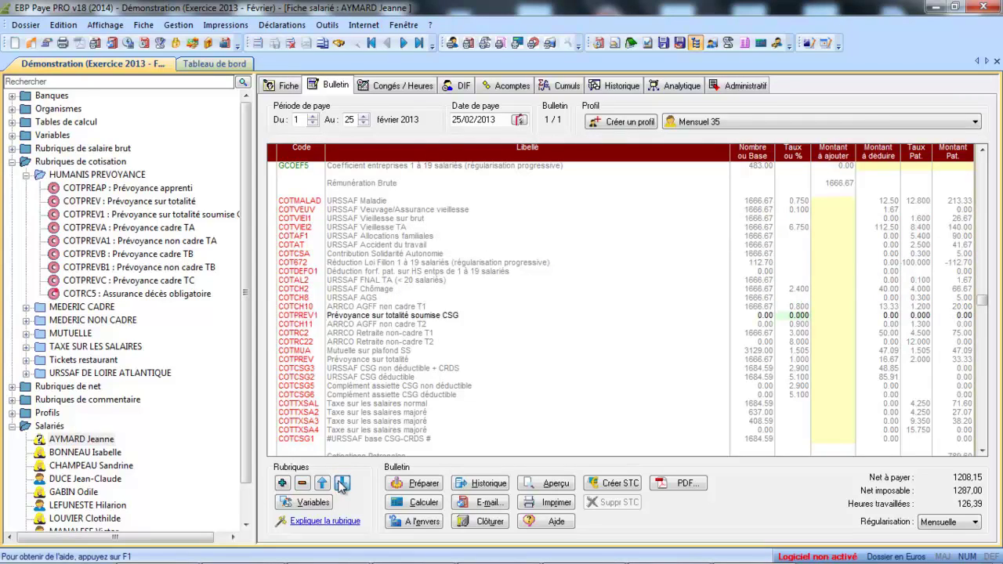
{"action": "left_click", "coordinate": [342, 483]}
{"action": "left_click", "coordinate": [342, 483]}
{"action": "left_click", "coordinate": [343, 482]}
{"action": "left_click", "coordinate": [342, 483]}
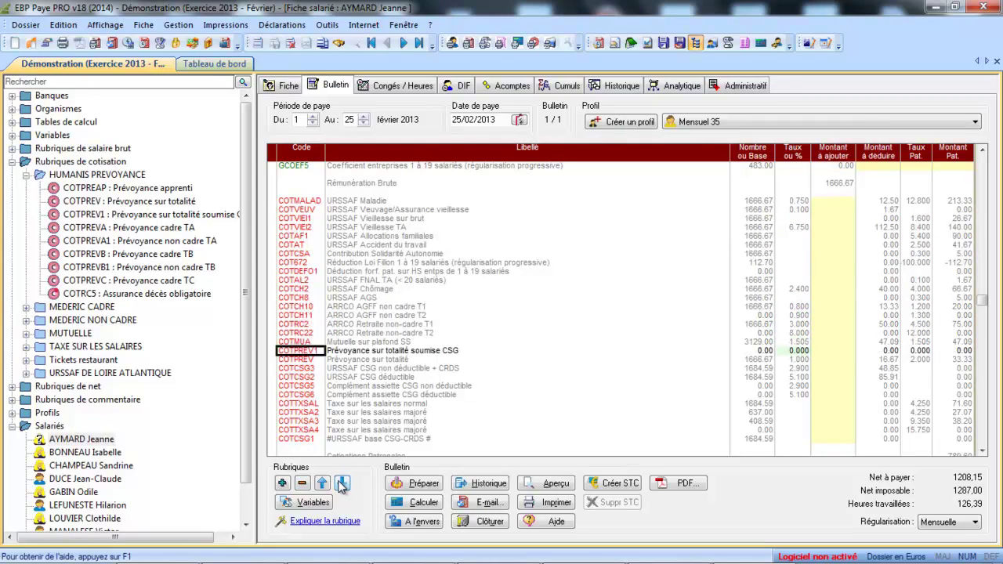
{"action": "left_click", "coordinate": [343, 482]}
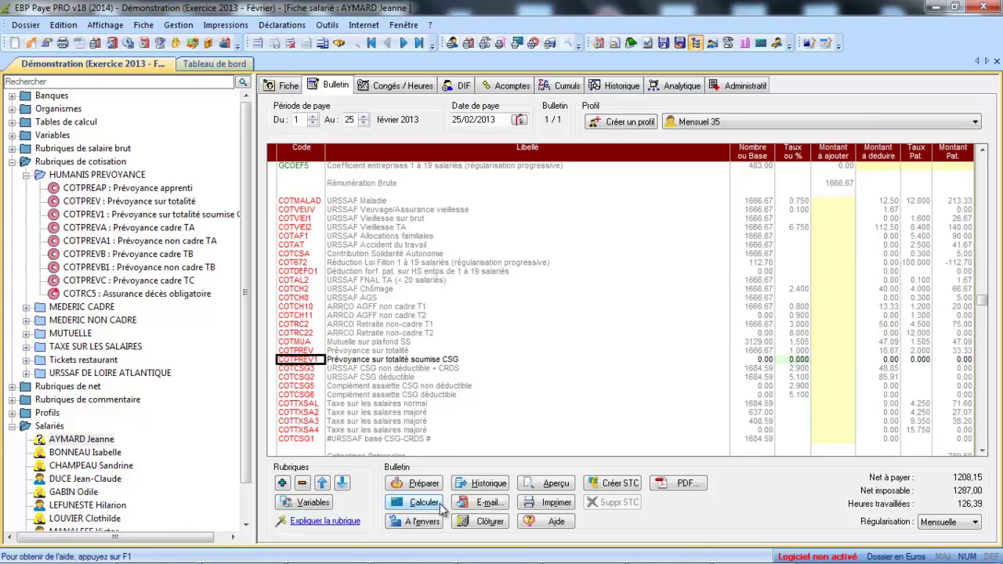
- Recalculate the payslip and check the base of COTCSG2 (URSSAF CSG déductible) and the employer rate of COTPREV1
{"action": "left_click", "coordinate": [423, 502]}
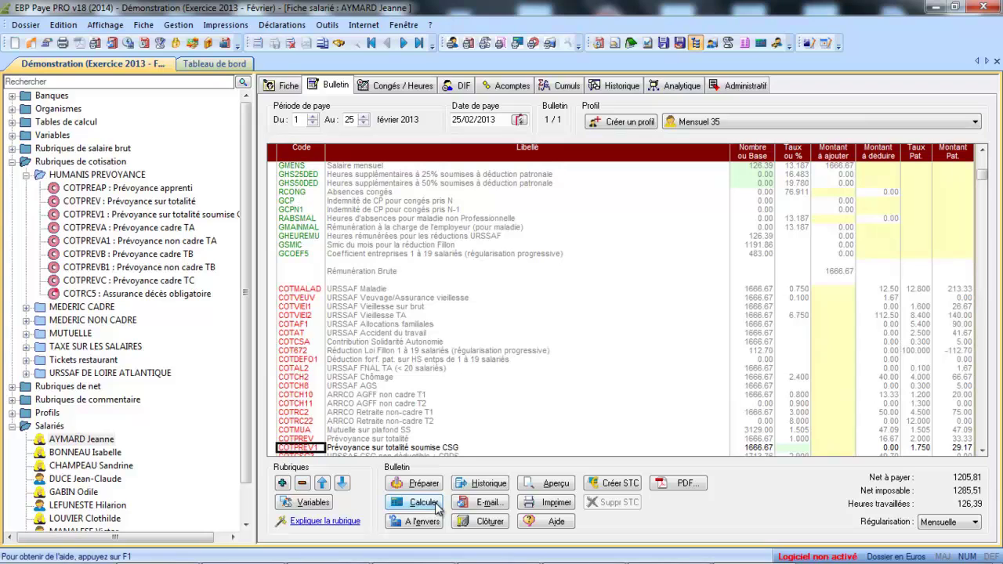
{"action": "left_click", "coordinate": [982, 453]}
{"action": "scroll", "coordinate": [982, 452], "scroll_direction": "down", "scroll_amount": 7}
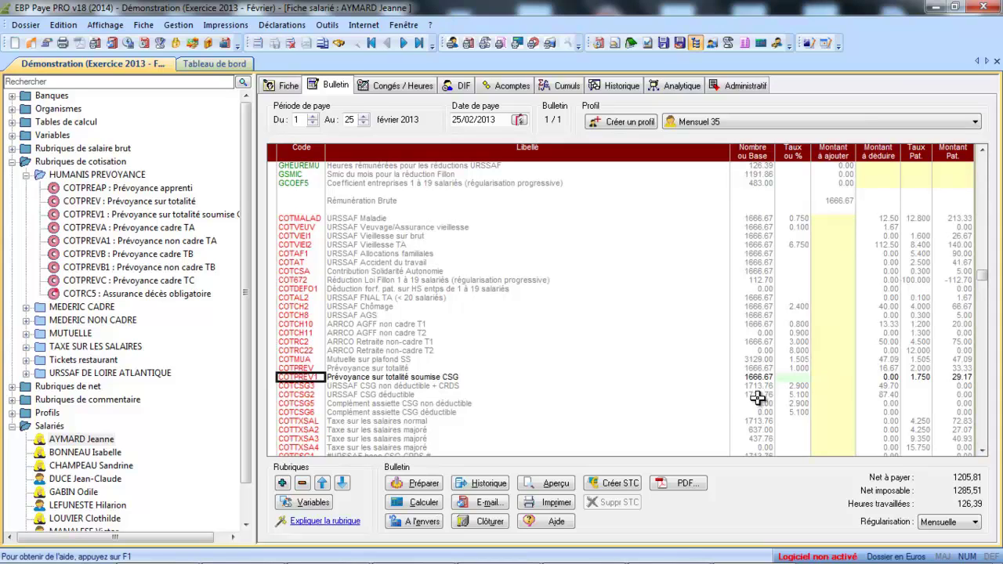
{"action": "left_click", "coordinate": [756, 396]}
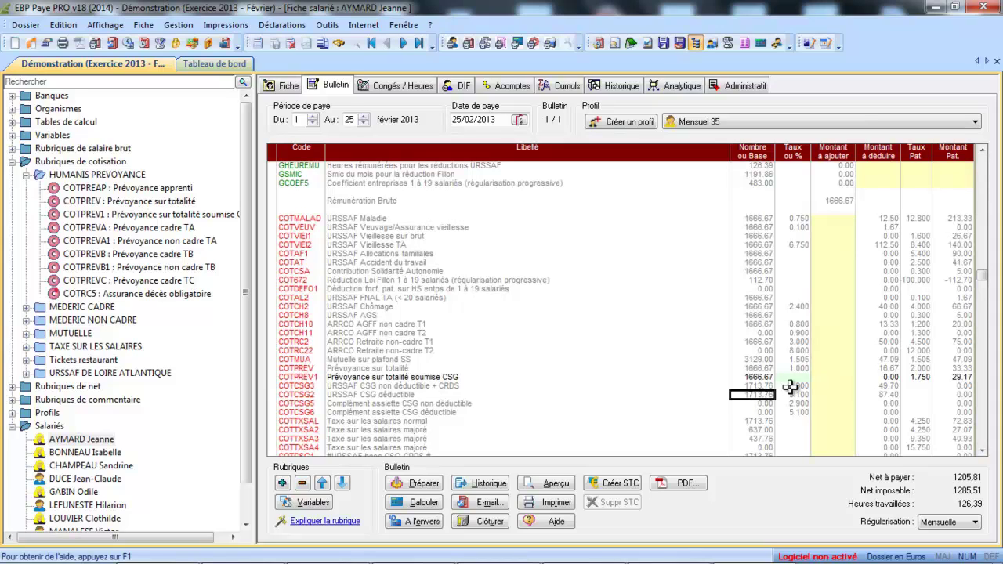
{"action": "left_click", "coordinate": [918, 378]}
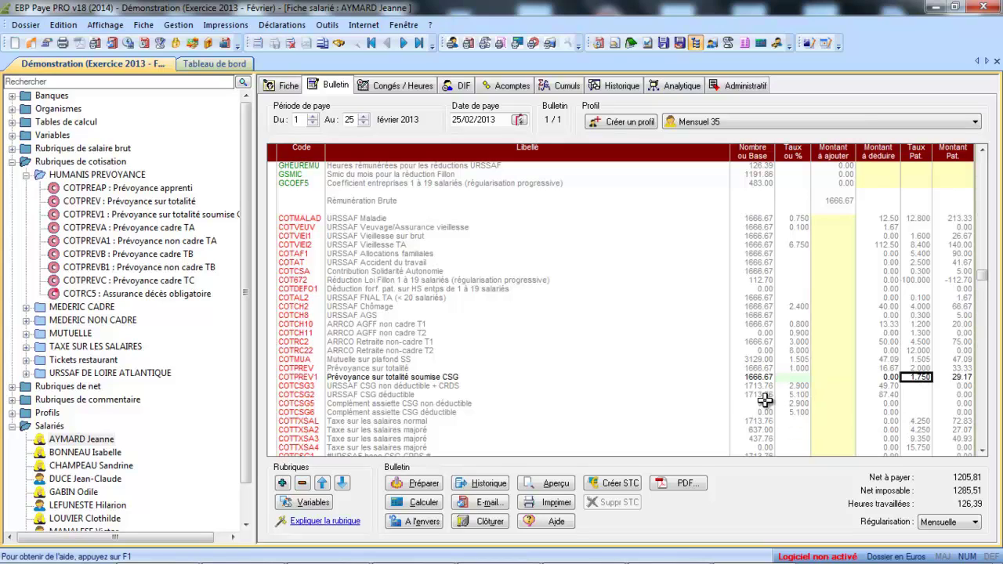
- Preview the printed payslip and examine its contribution lines for the prévoyance and CSG entries
{"action": "left_click", "coordinate": [554, 482]}
{"action": "left_click", "coordinate": [555, 483]}
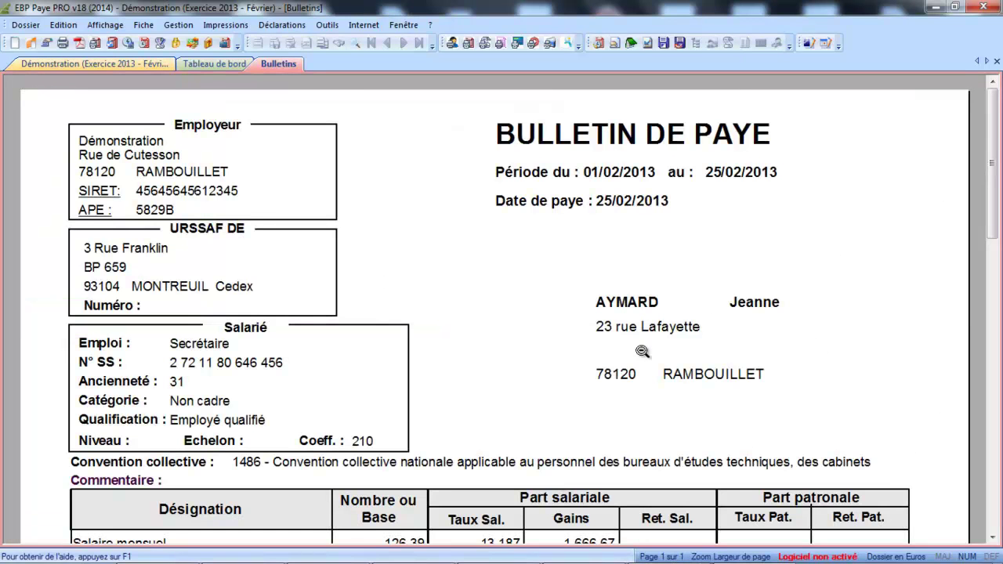
{"action": "left_click_drag", "start_coordinate": [992, 138], "coordinate": [998, 254]}
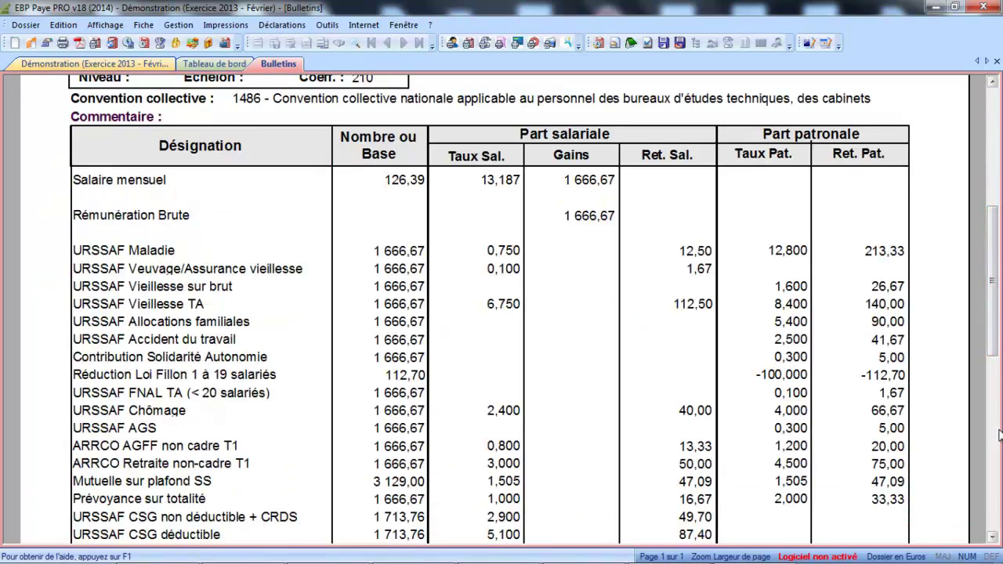
{"action": "scroll", "coordinate": [996, 530], "scroll_direction": "down", "scroll_amount": 5}
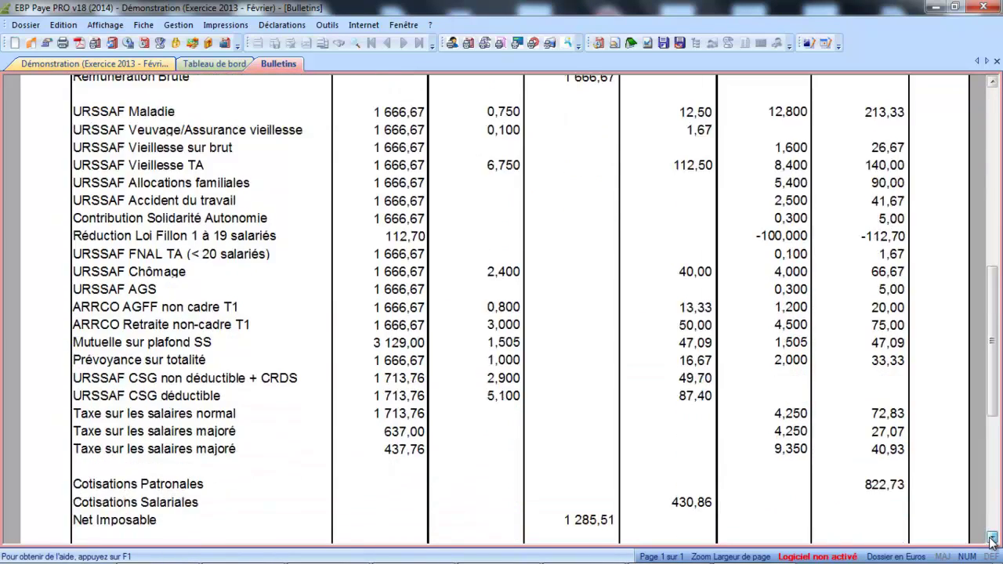